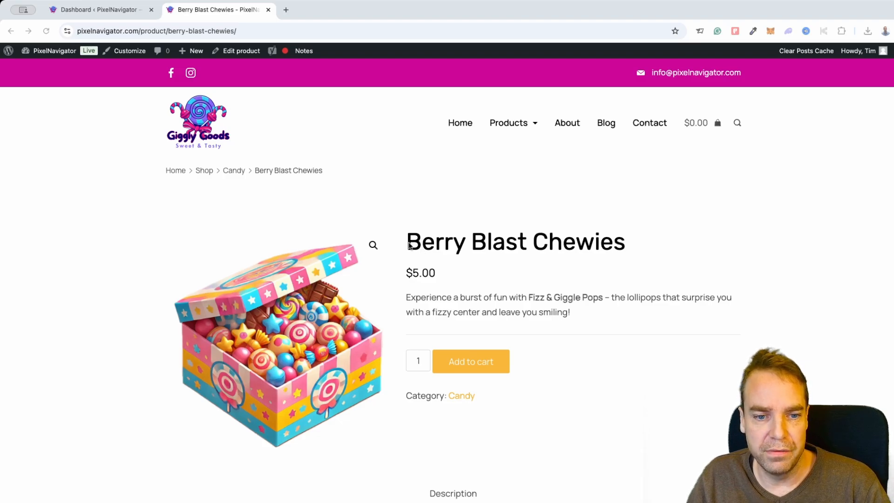
Review the Berry Blast Chewies product page layout, from product image and price through the description, benefits list and pictures
scroll(411, 247, down, 2)
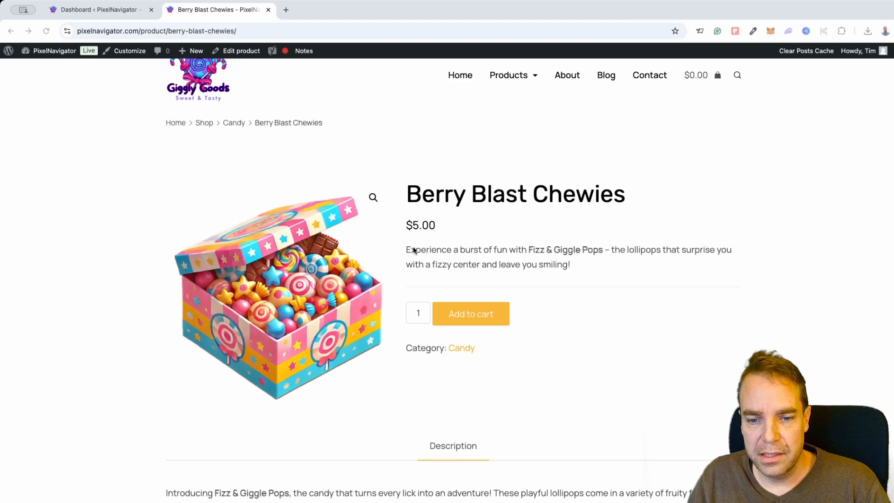
scroll(414, 250, down, 5)
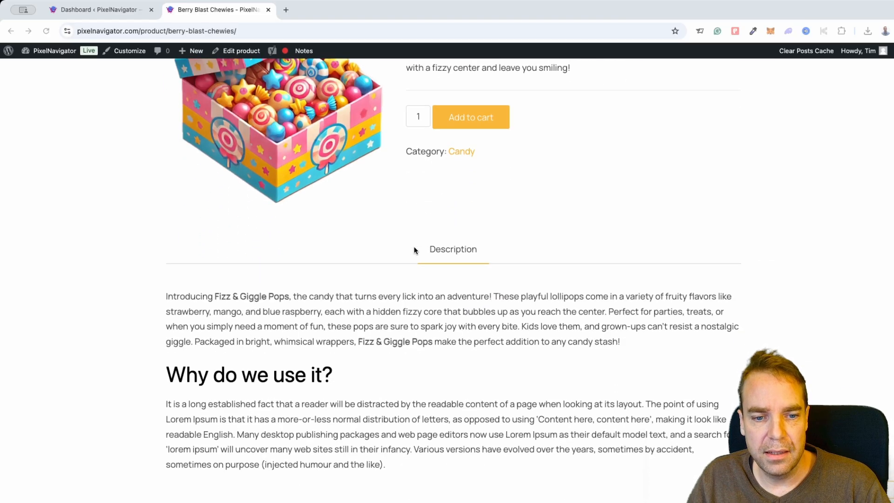
scroll(415, 250, down, 5)
scroll(391, 247, up, 5)
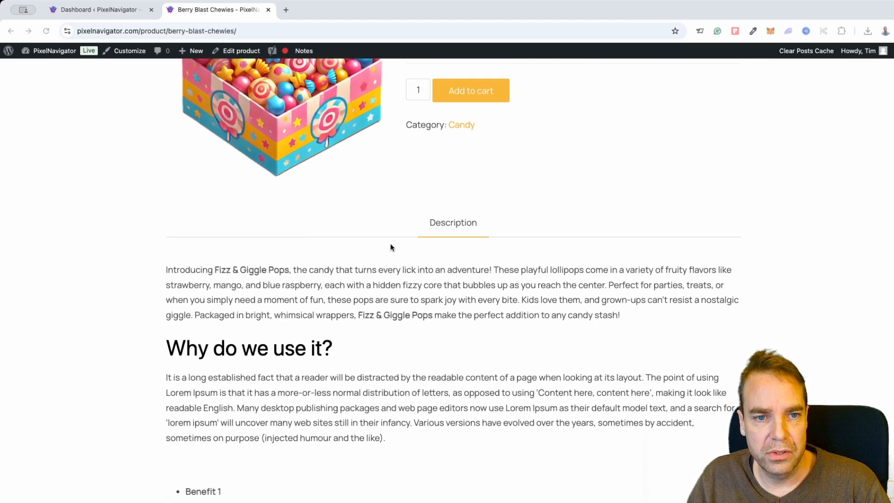
scroll(225, 303, down, 5)
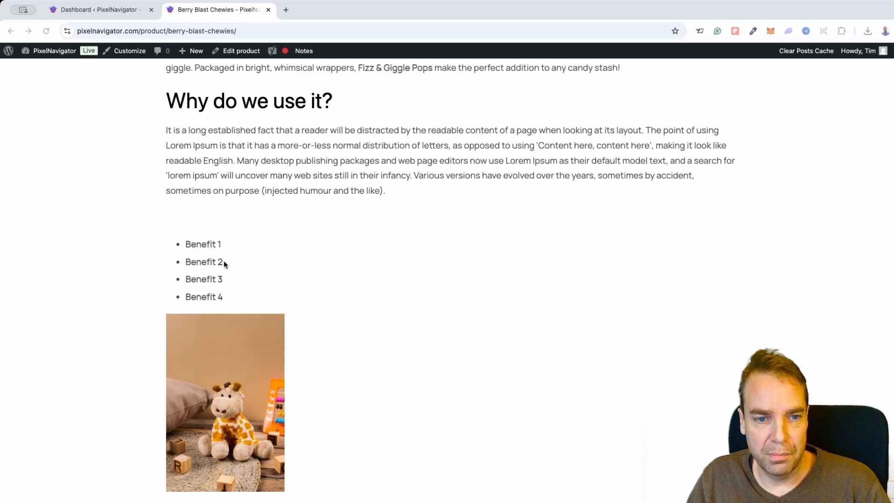
scroll(320, 311, down, 2)
scroll(327, 342, down, 2)
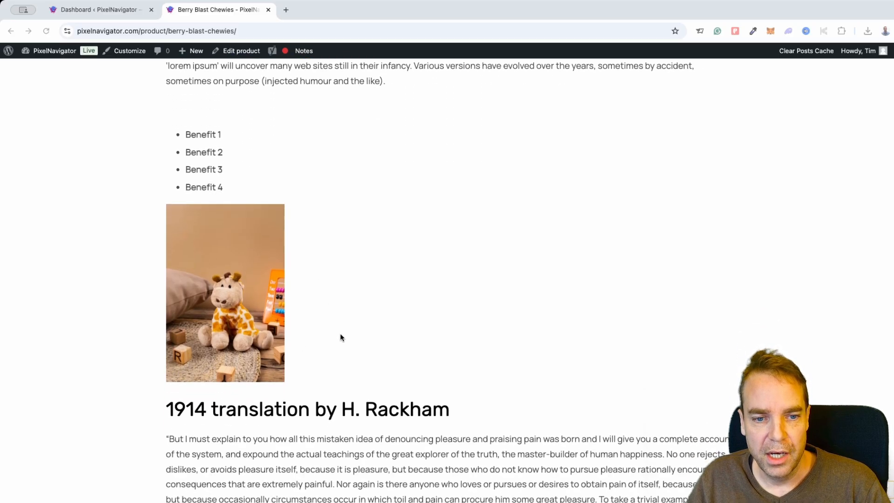
scroll(341, 335, up, 9)
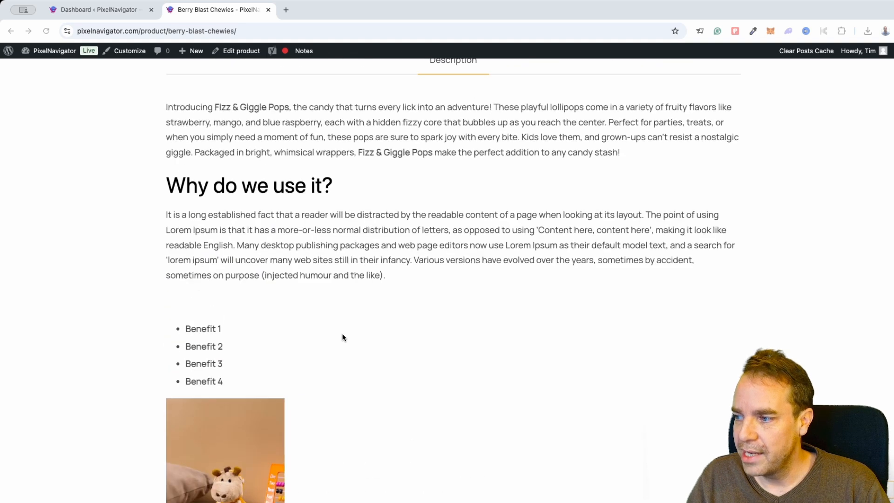
scroll(342, 336, up, 3)
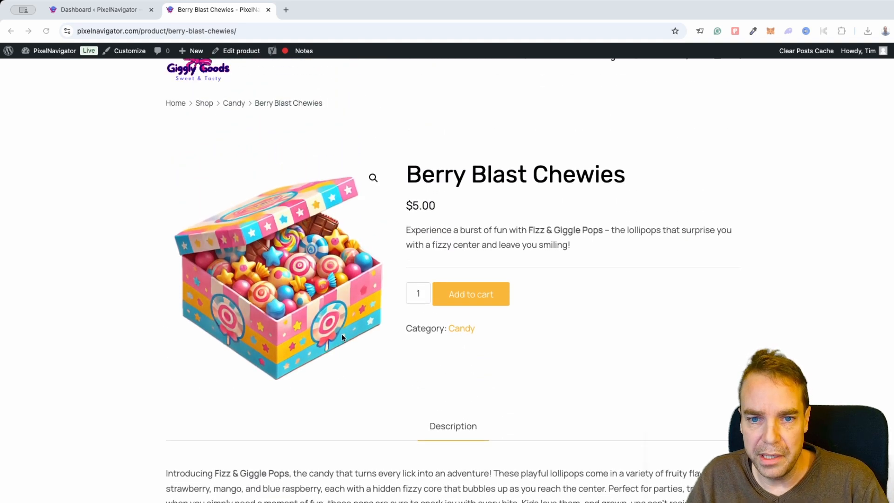
scroll(319, 326, down, 2)
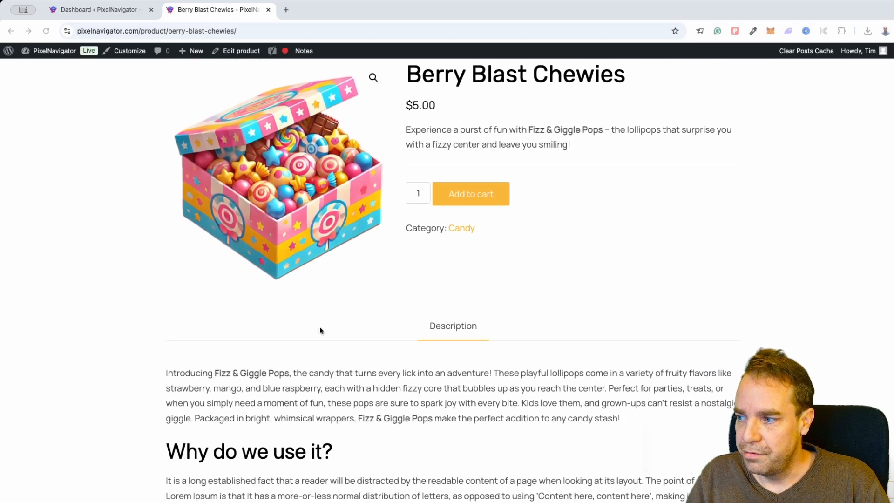
scroll(319, 330, down, 5)
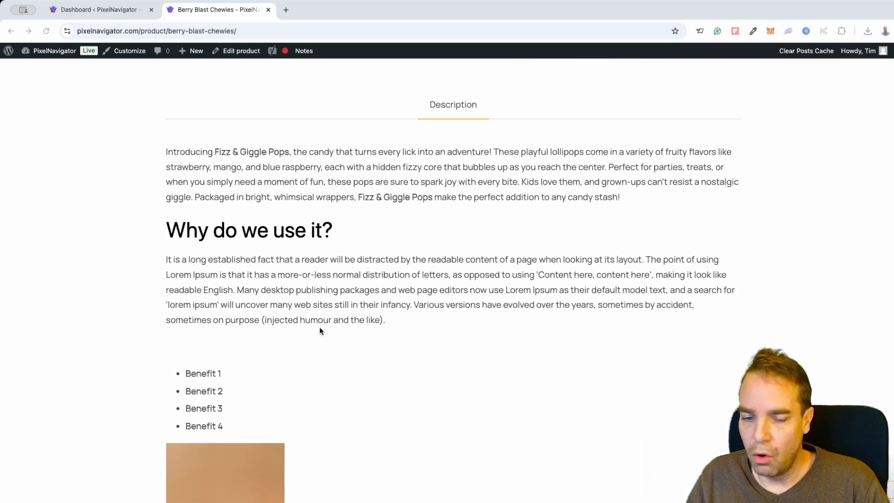
scroll(319, 329, down, 1)
scroll(320, 330, down, 3)
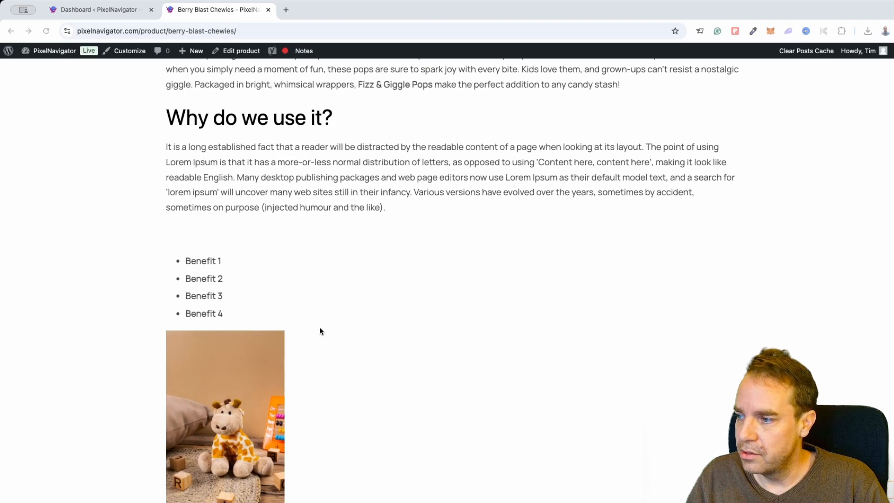
scroll(319, 330, up, 10)
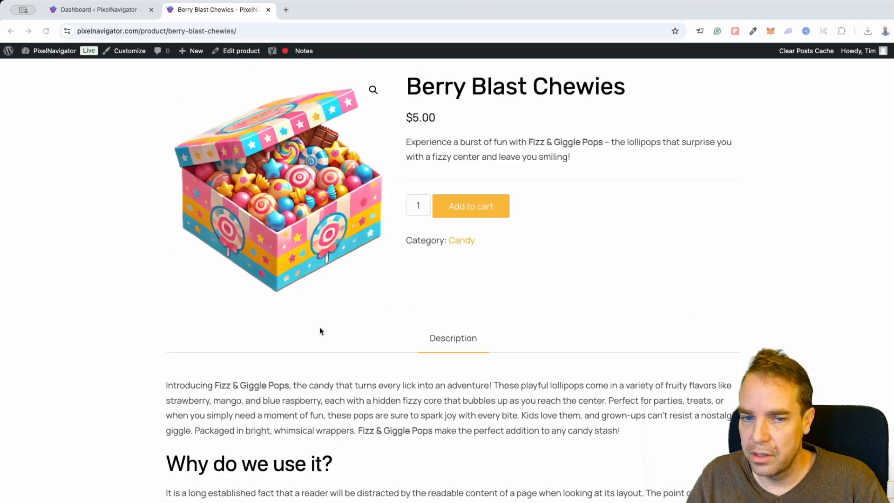
scroll(319, 329, up, 1)
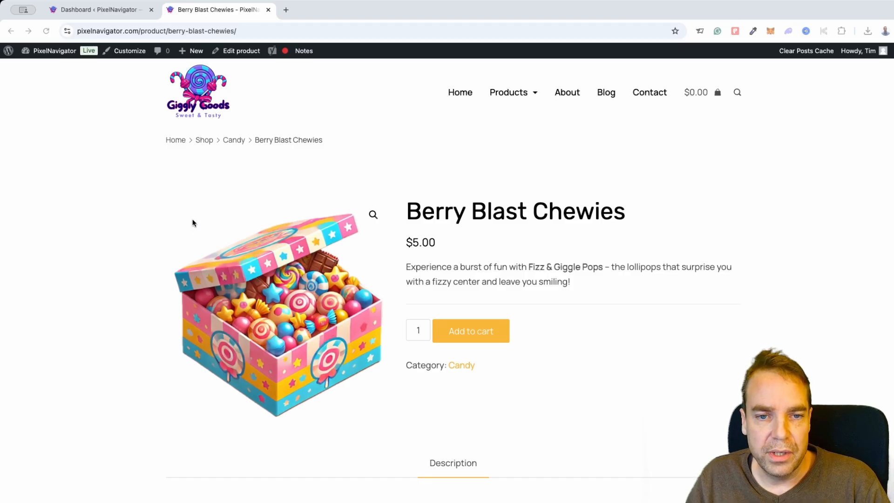
Create a Single Product template in the Theme Builder and insert the second library block with its settings applied
click(99, 14)
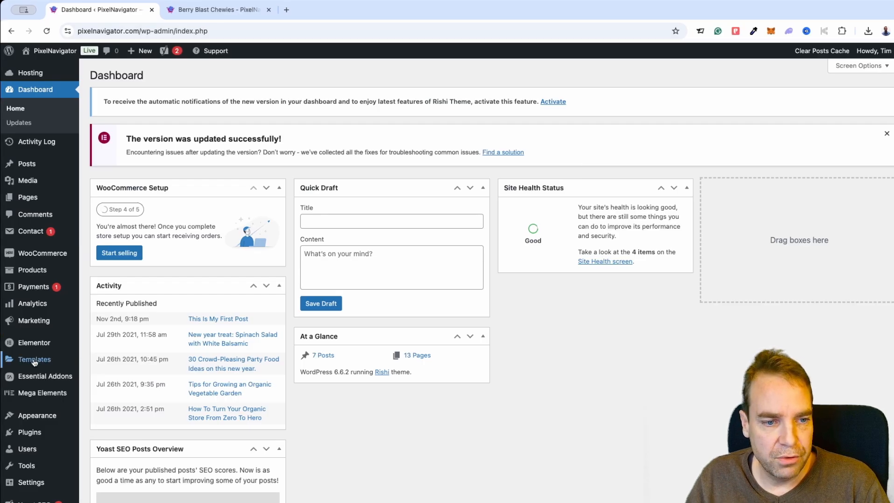
mouse_move(34, 363)
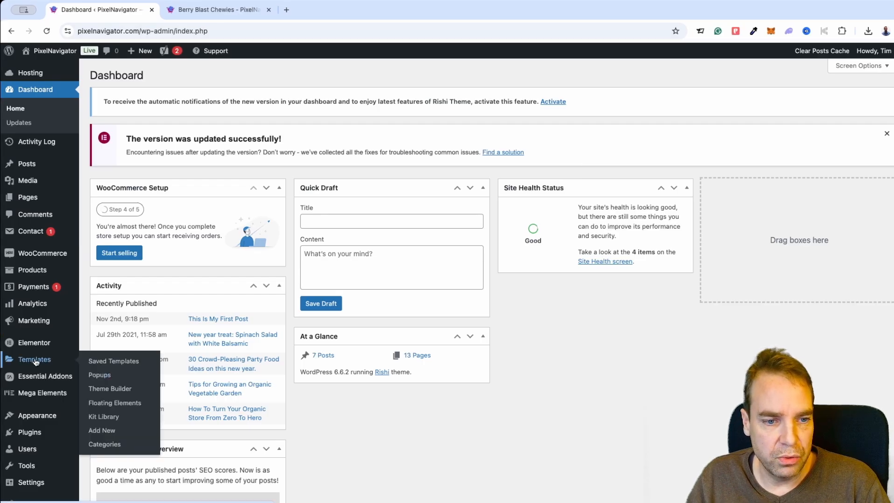
click(121, 392)
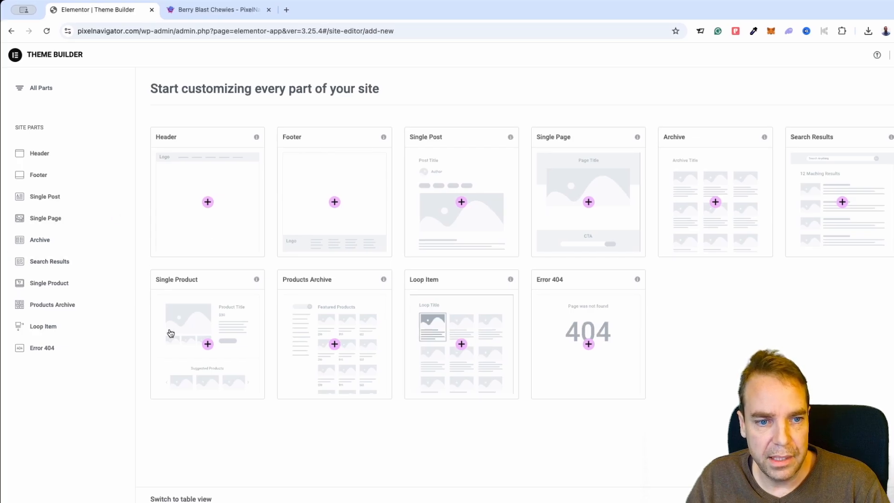
click(208, 345)
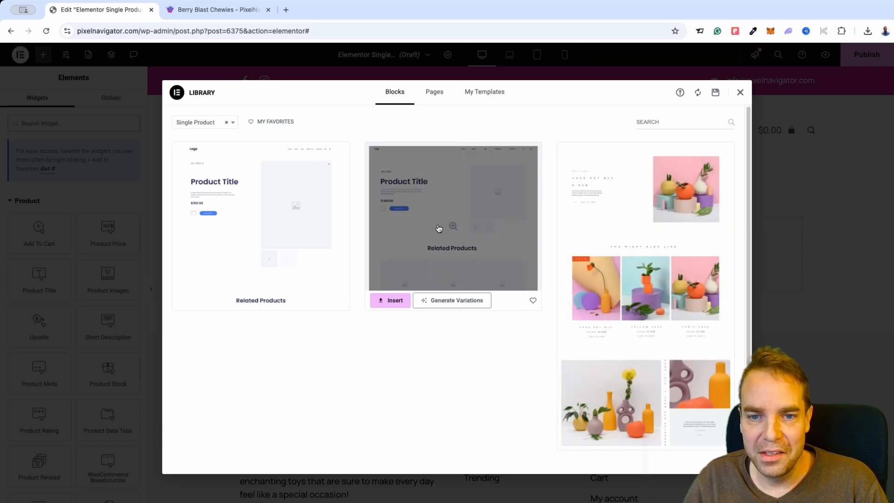
click(390, 302)
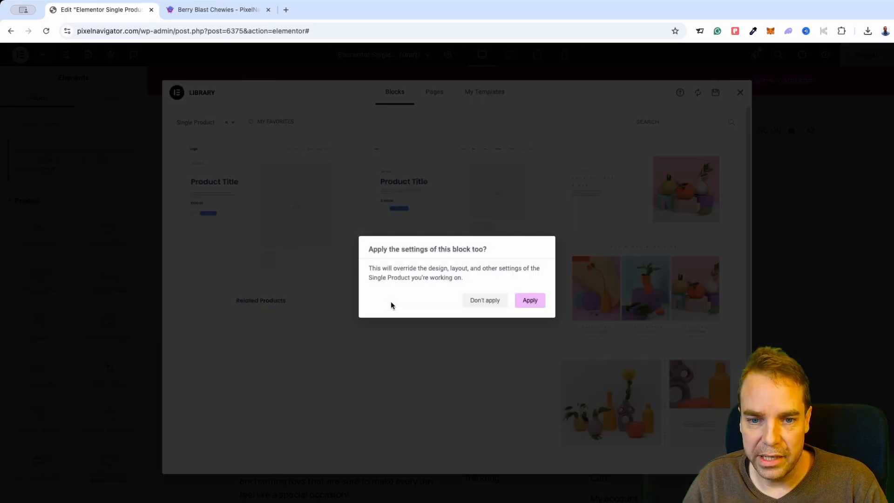
click(535, 305)
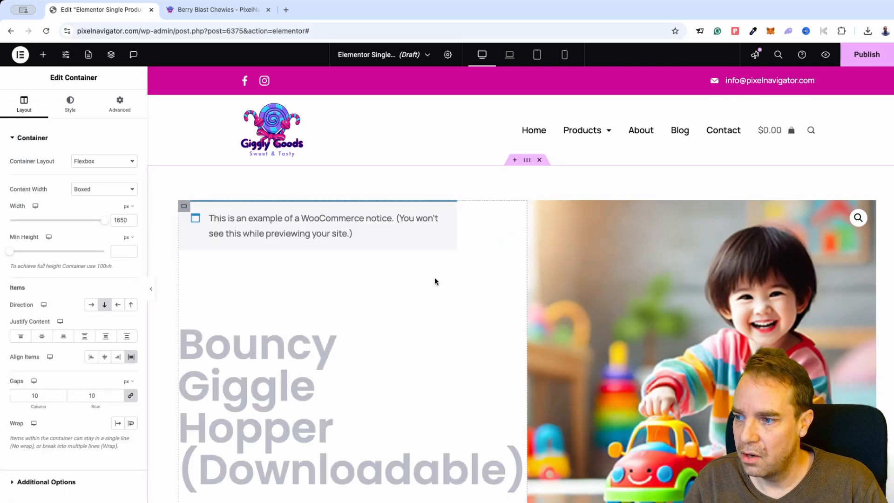
Reduce the product title's font size to 47 px in its typography settings
scroll(365, 301, down, 5)
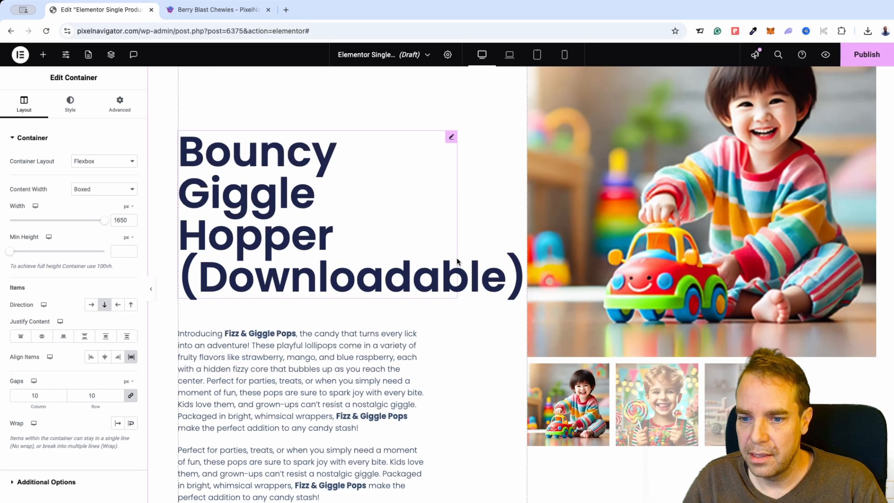
scroll(457, 261, up, 2)
scroll(475, 277, up, 1)
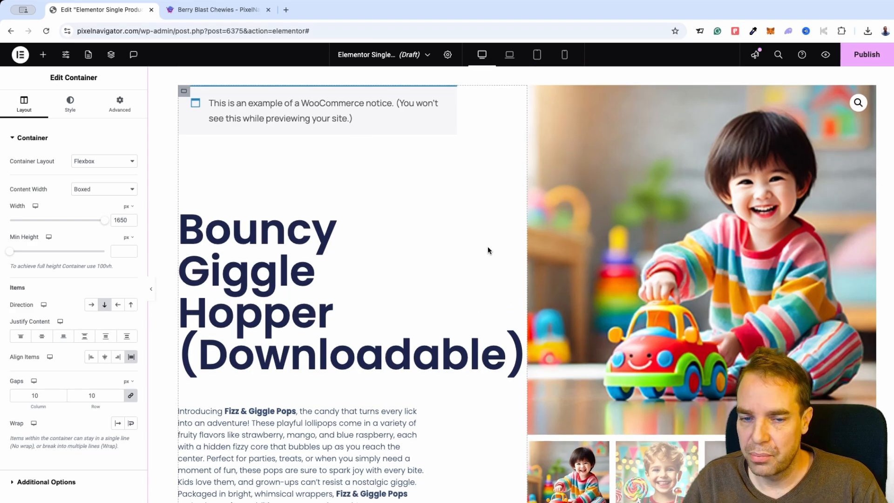
click(337, 251)
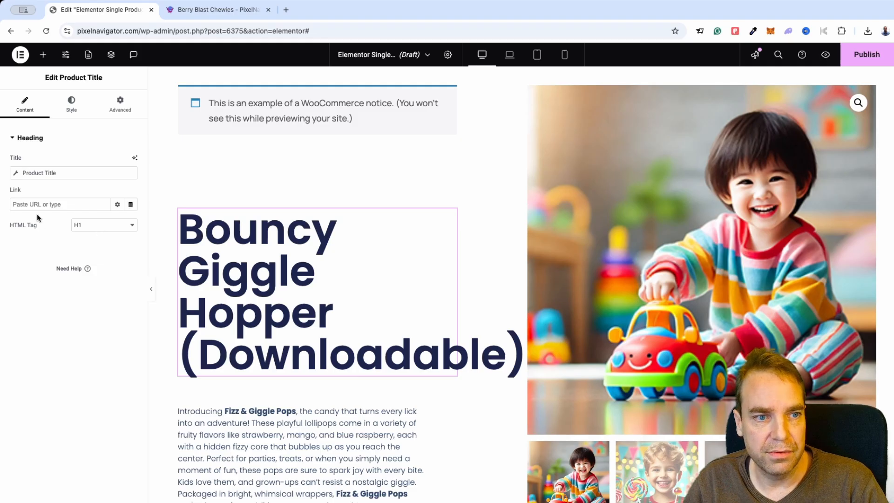
click(71, 103)
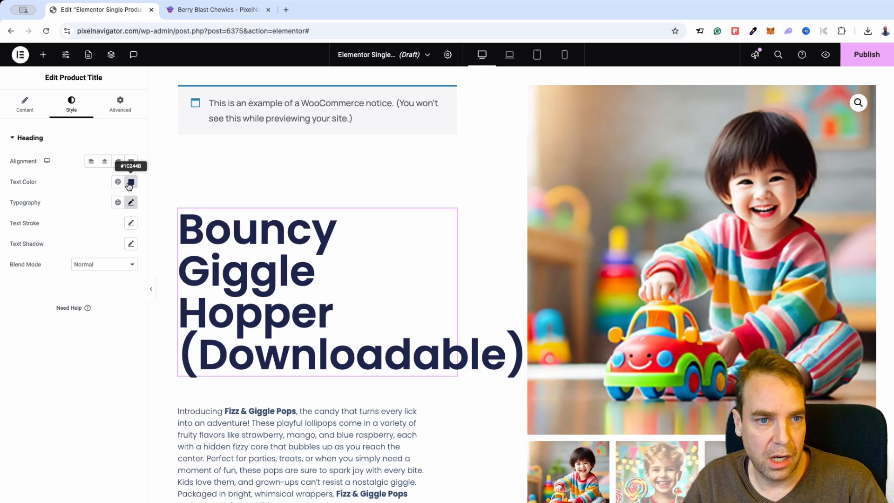
click(133, 202)
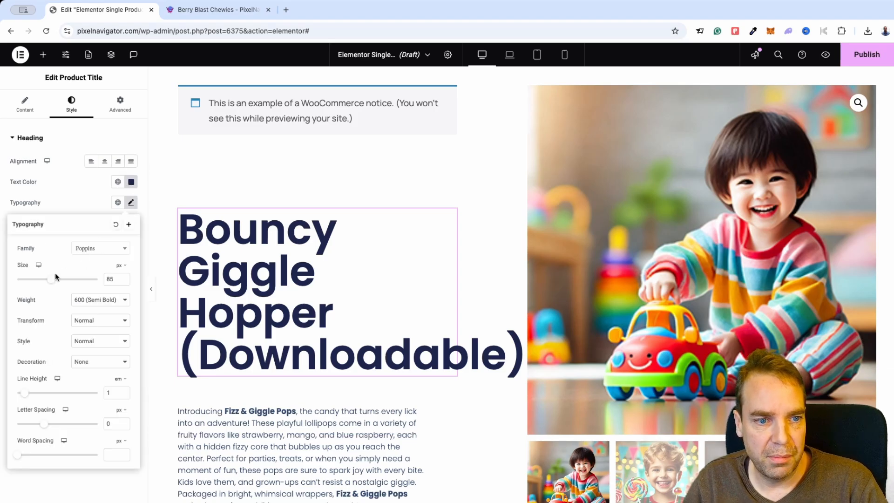
drag(51, 279, 35, 282)
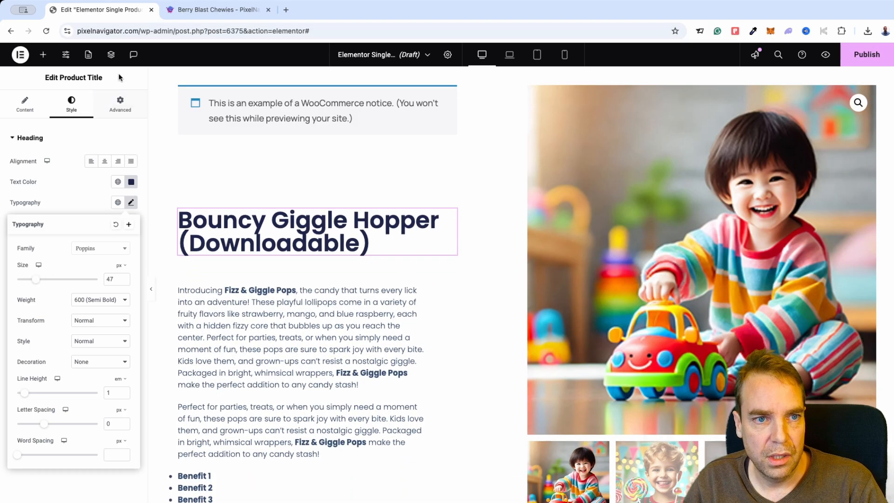
click(46, 60)
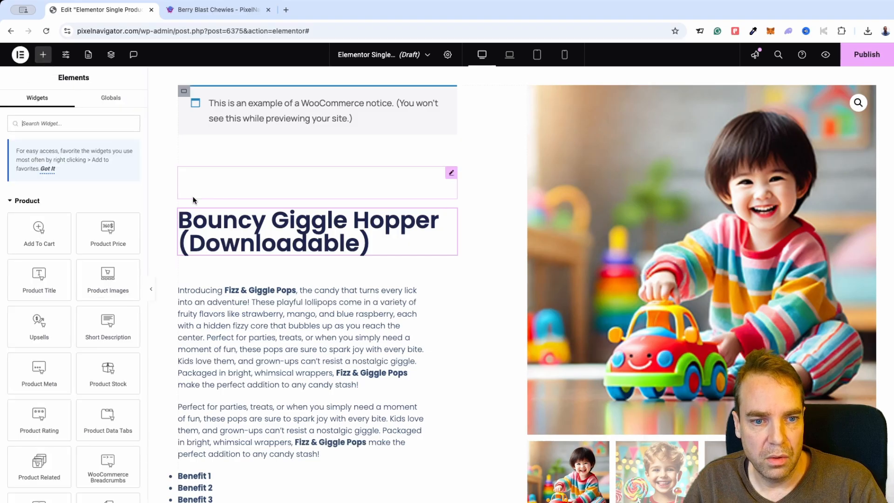
Delete the Product Content widget between the product title and the price
scroll(374, 298, down, 3)
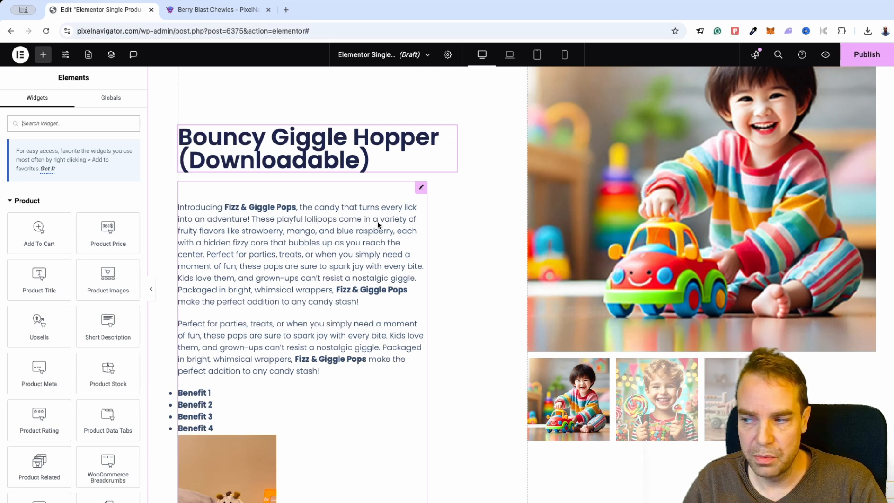
scroll(401, 217, down, 3)
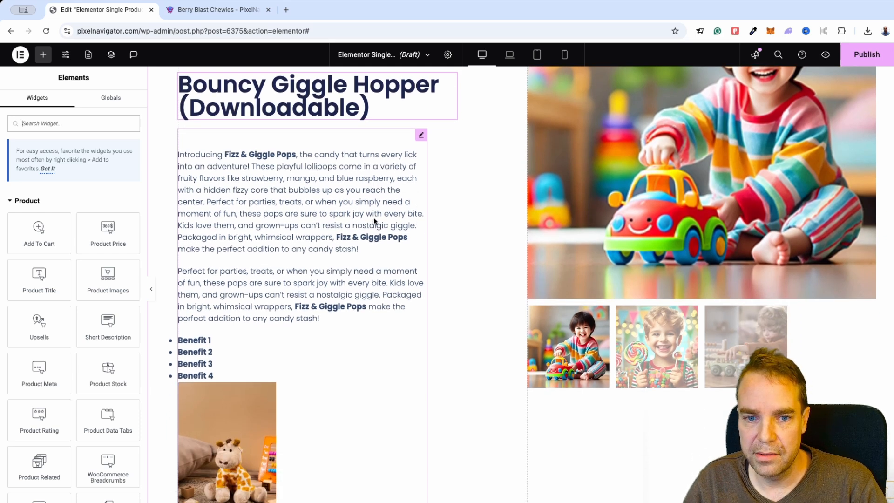
scroll(374, 211, down, 3)
scroll(375, 211, up, 5)
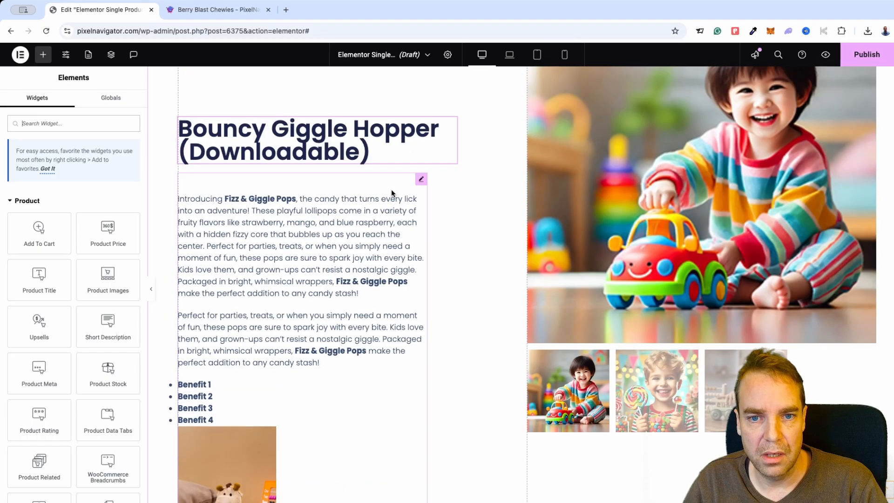
scroll(391, 189, up, 2)
scroll(389, 217, up, 4)
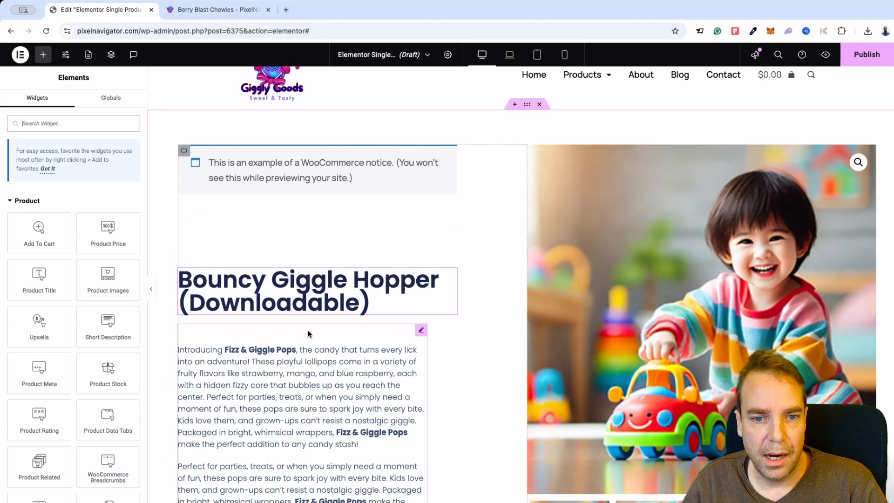
scroll(309, 328, down, 10)
scroll(309, 328, down, 8)
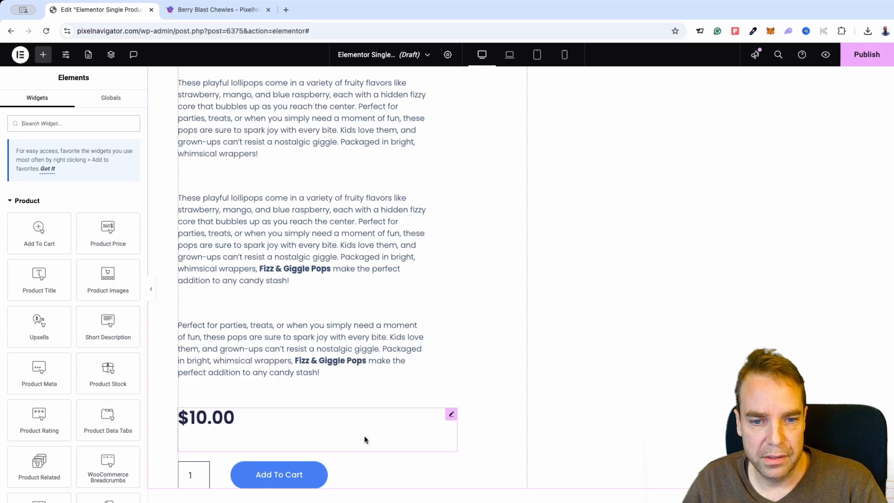
scroll(369, 378, up, 1)
scroll(369, 379, up, 10)
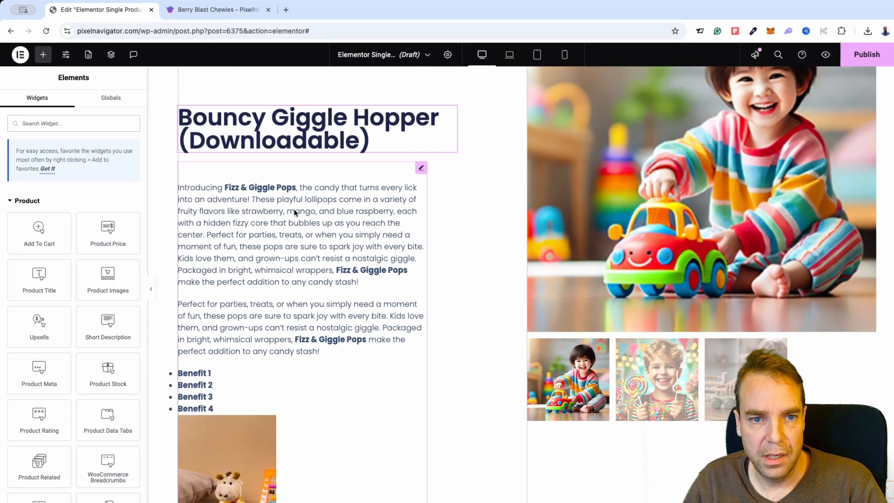
right_click(422, 170)
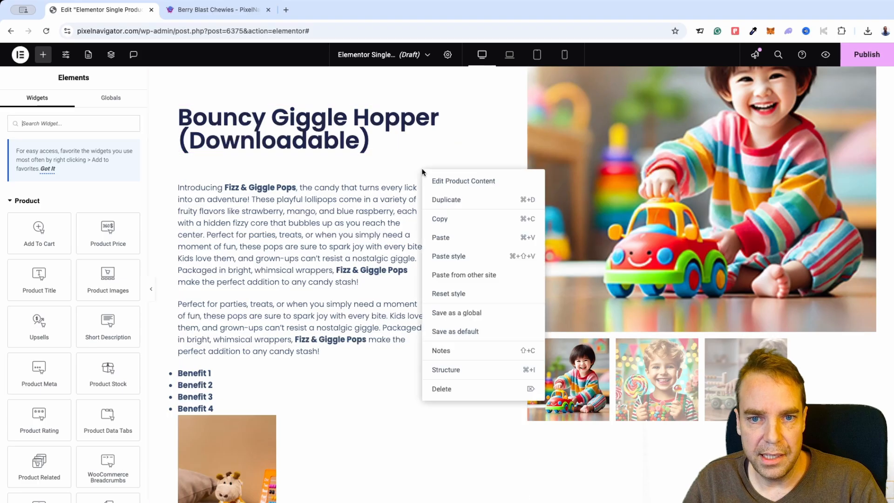
click(461, 388)
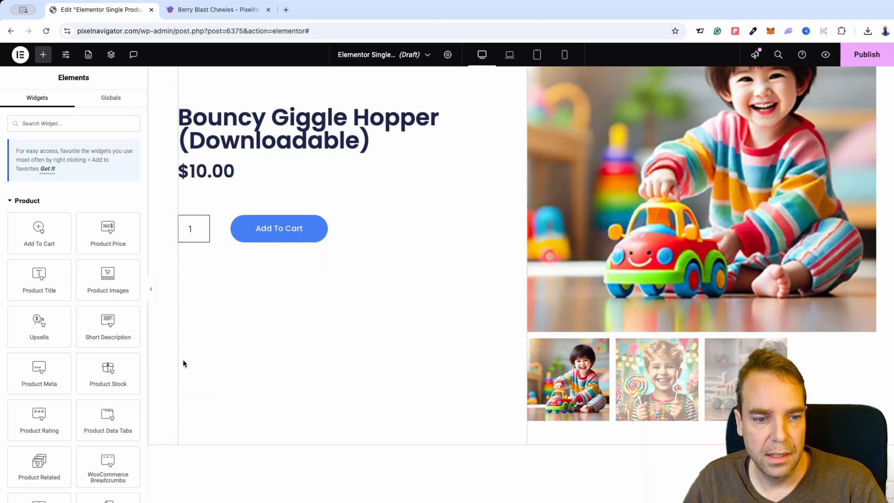
Set the top margin of the Product Price widget to 6%, keeping the other margins unlinked
click(222, 180)
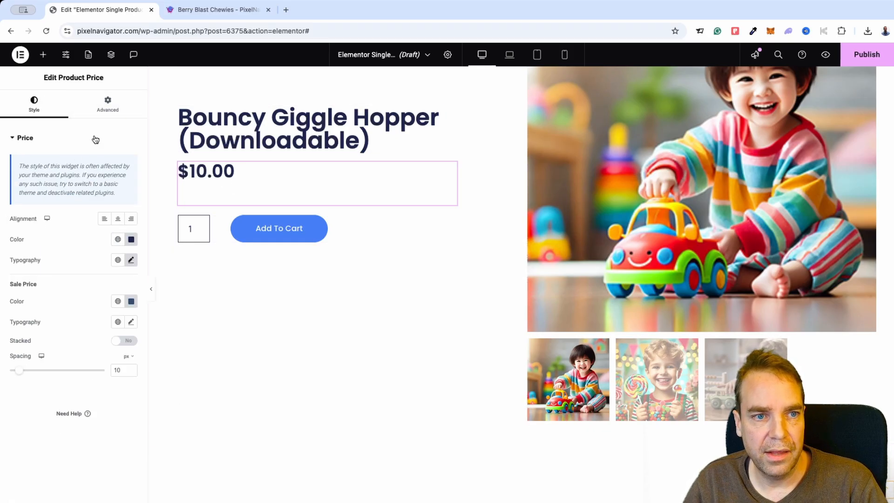
click(114, 113)
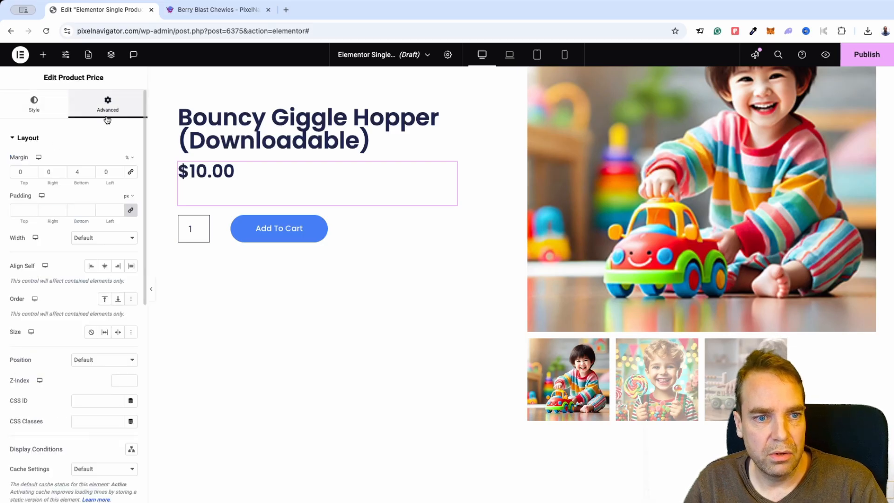
click(33, 171)
click(33, 171)
click(33, 171)
click(33, 171)
click(33, 171)
click(32, 171)
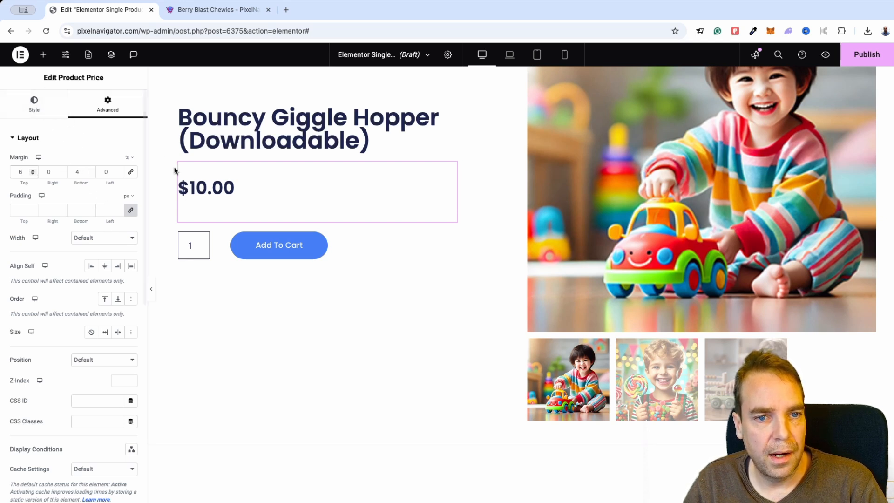
Change the product price's text color to green, #36C22A
scroll(29, 130, down, 5)
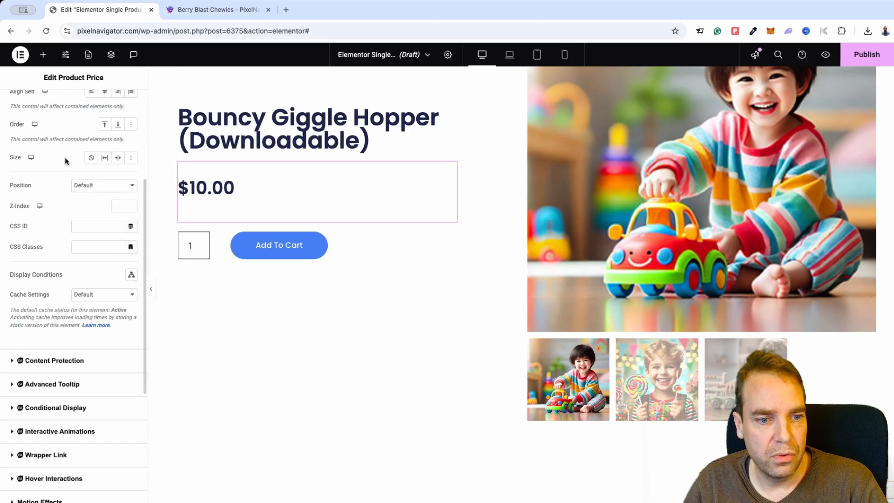
scroll(65, 158, up, 5)
click(32, 104)
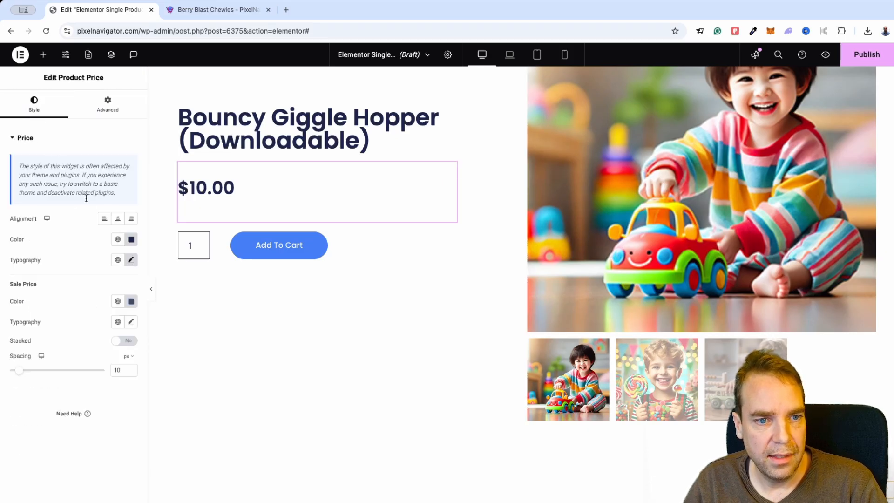
click(133, 241)
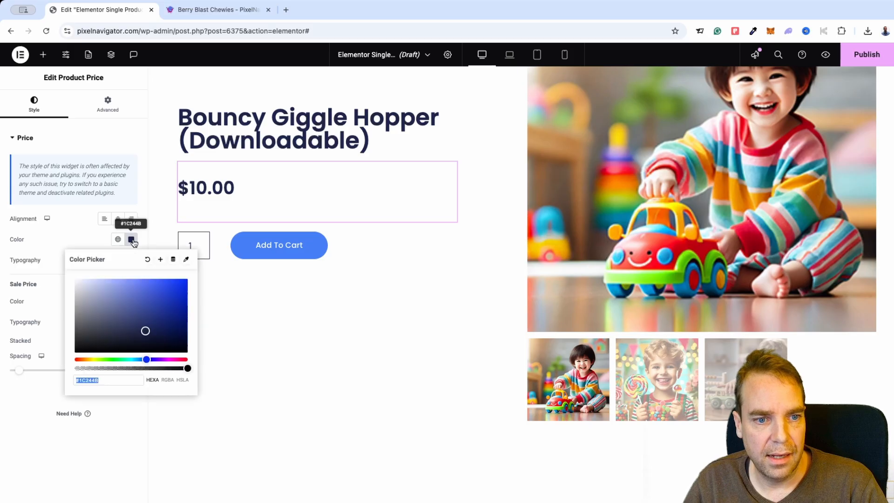
click(111, 360)
click(160, 298)
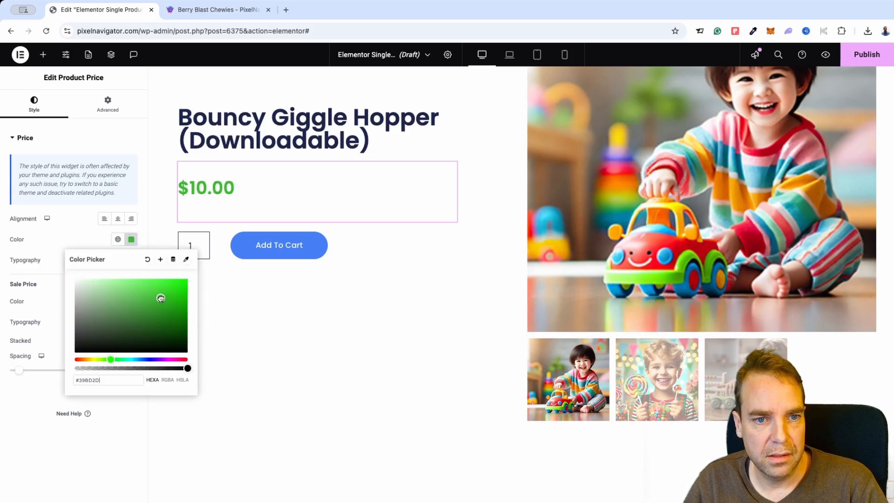
drag(161, 298, 163, 297)
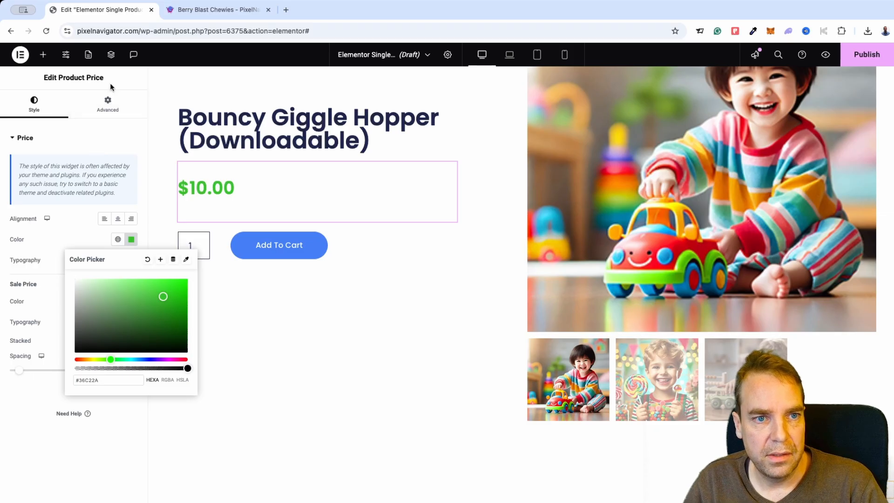
Set the Add To Cart button's normal background color to a muted gold, about #BBA046, and open the widget's Quantity style settings
click(345, 245)
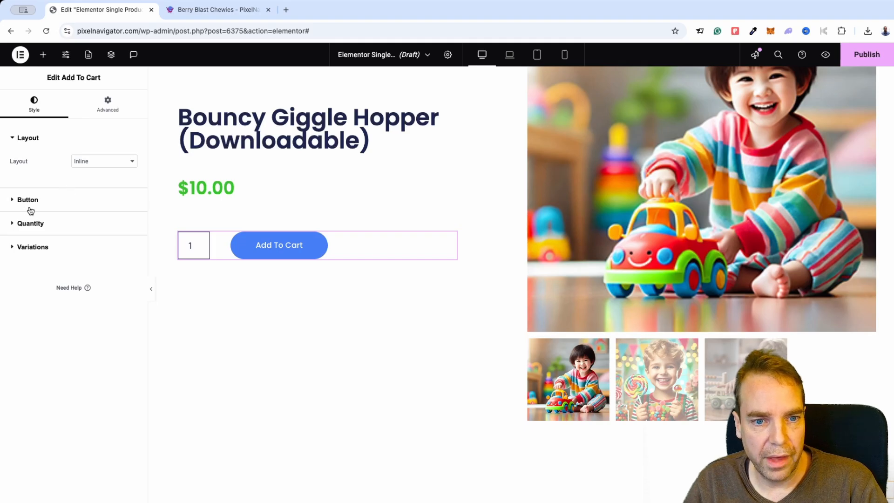
click(52, 201)
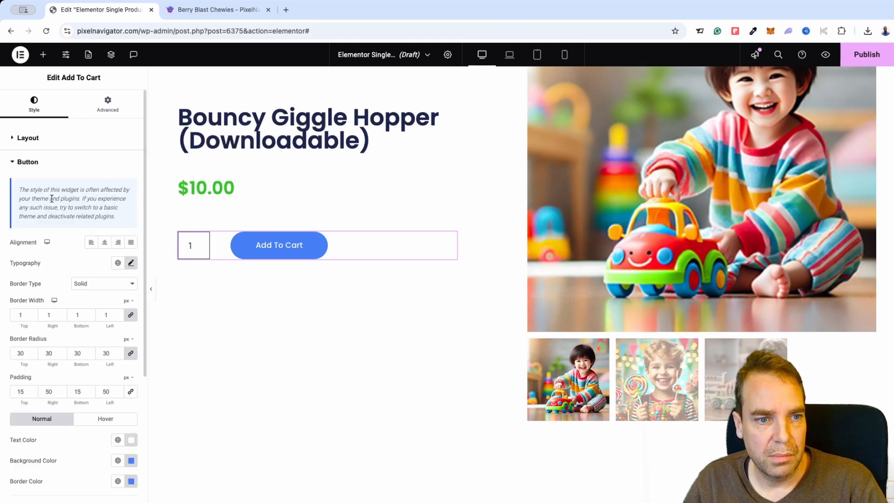
scroll(54, 228, down, 2)
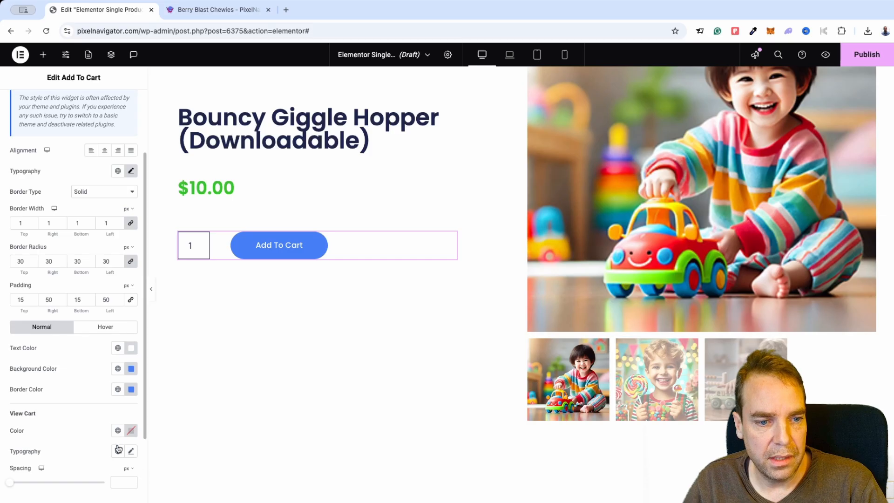
click(130, 370)
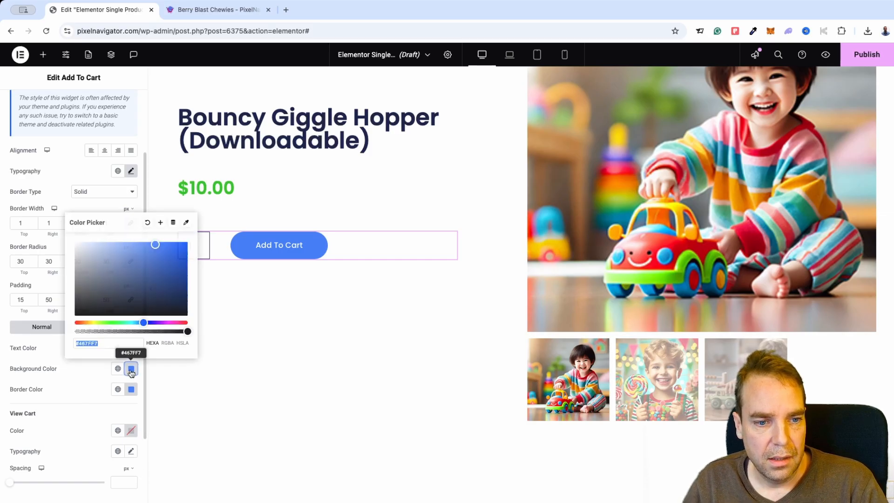
drag(120, 324, 89, 325)
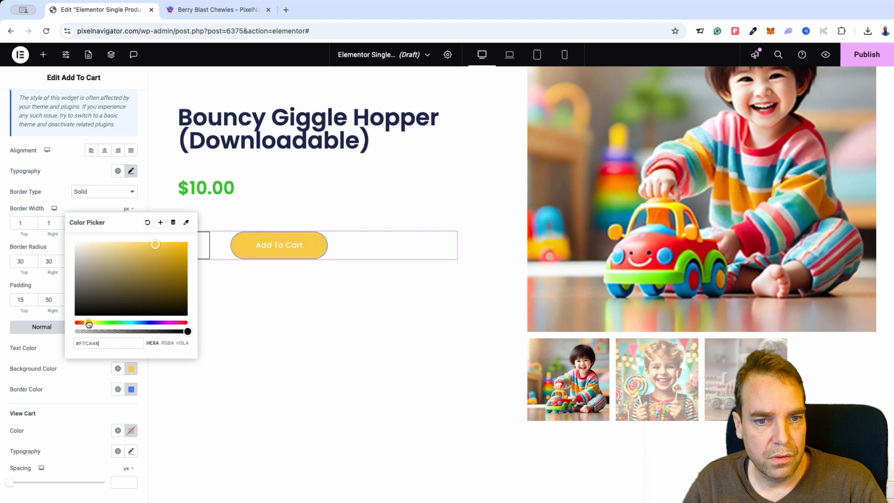
mouse_move(129, 266)
mouse_down()
mouse_move(140, 272)
mouse_move(144, 261)
mouse_up()
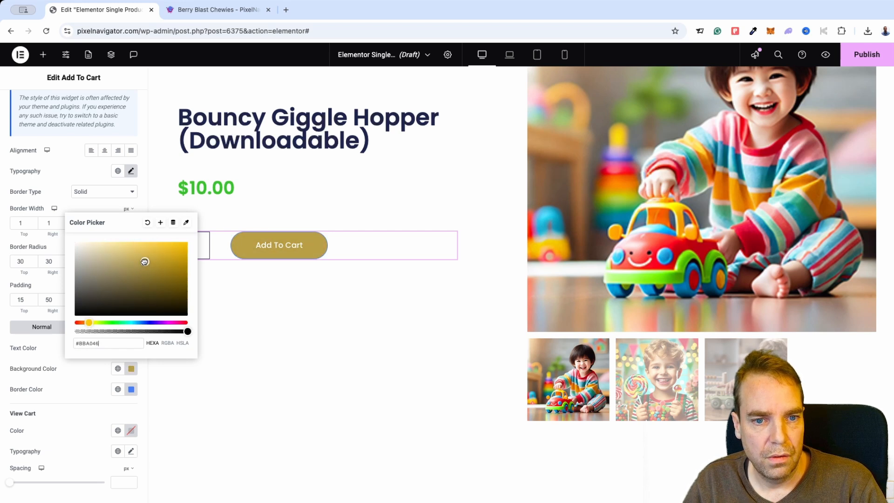
click(70, 180)
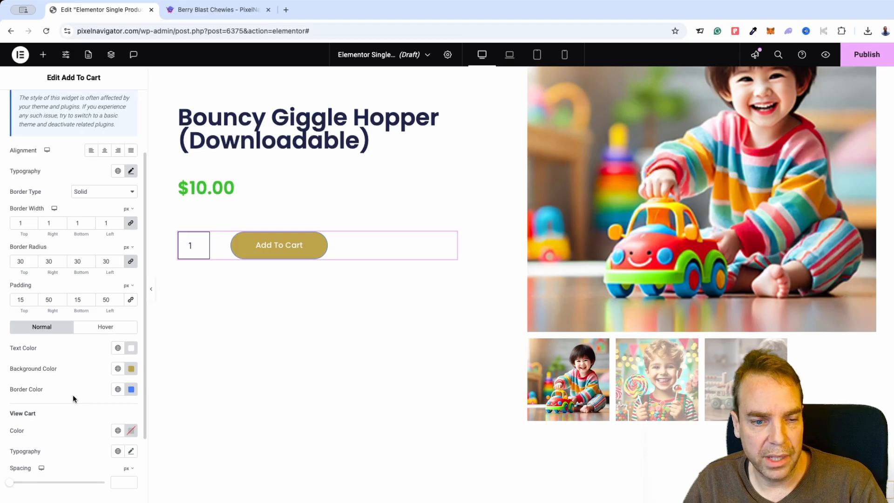
scroll(74, 398, down, 3)
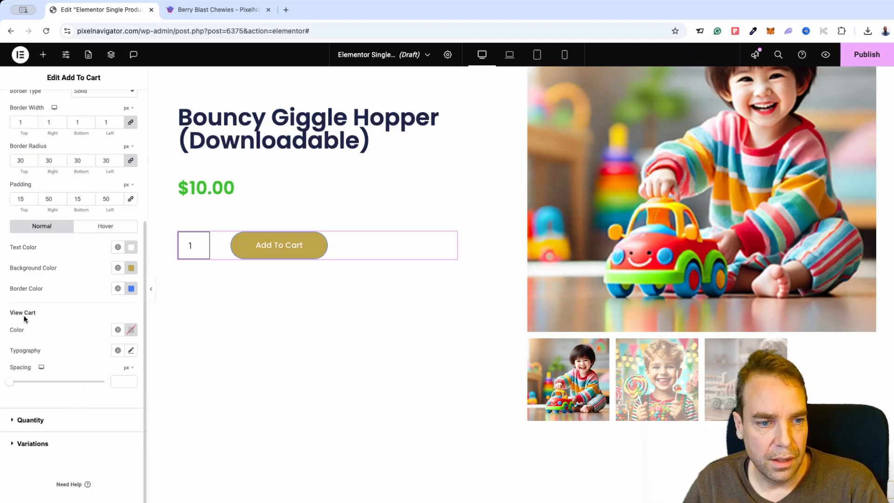
click(30, 420)
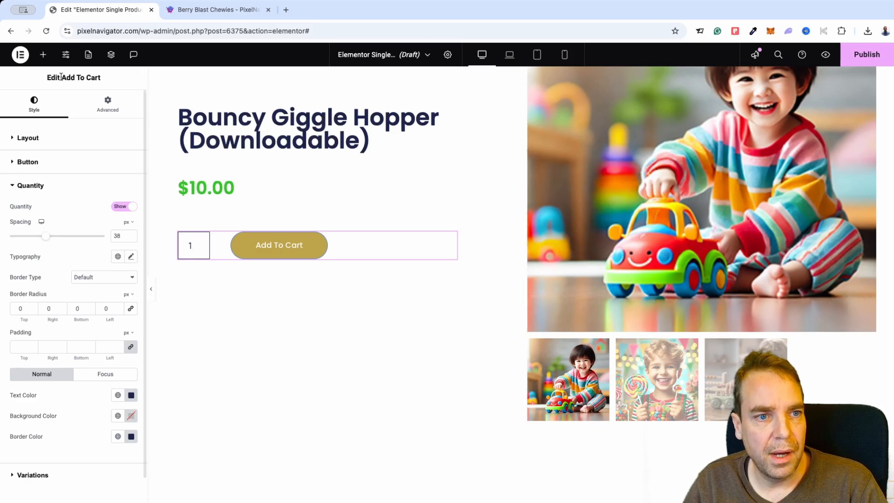
Add a Text Editor widget directly below the quantity box and Add To Cart button
click(43, 55)
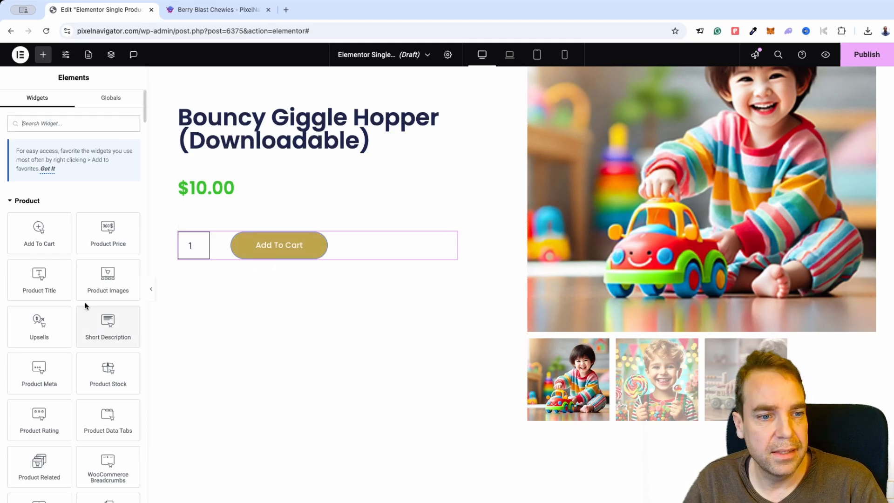
scroll(86, 299, down, 8)
scroll(85, 298, down, 7)
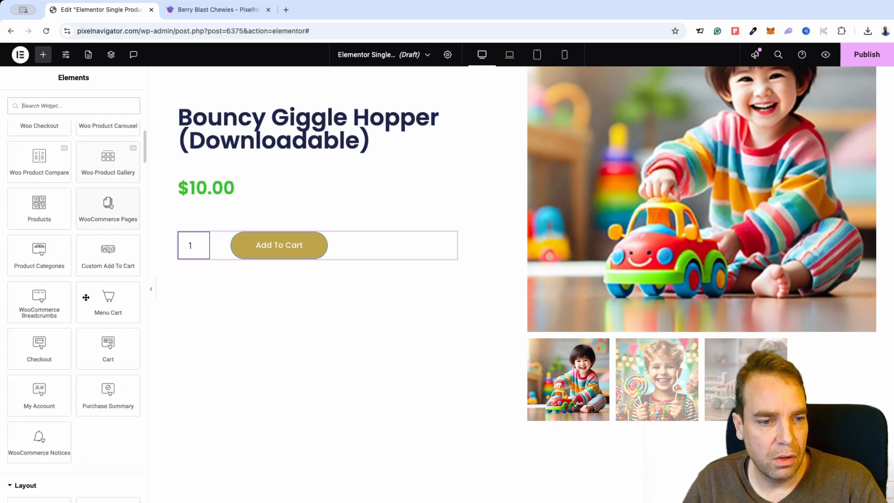
scroll(86, 298, down, 1)
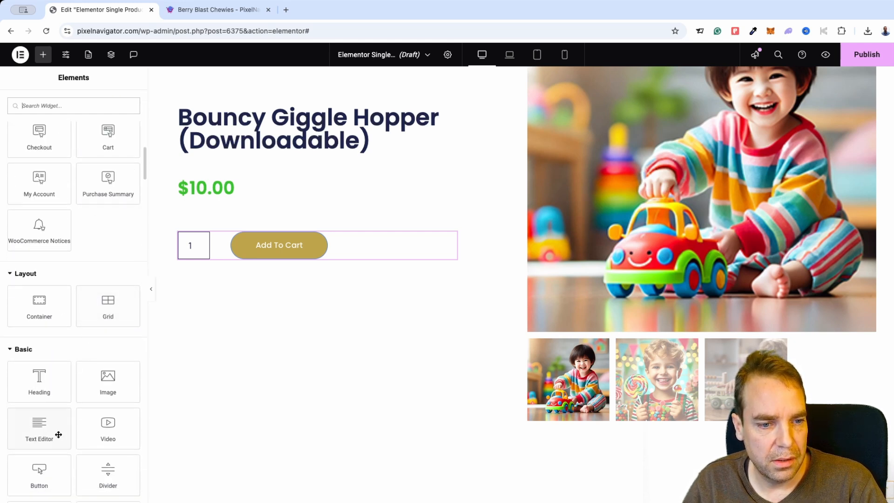
drag(28, 423, 241, 259)
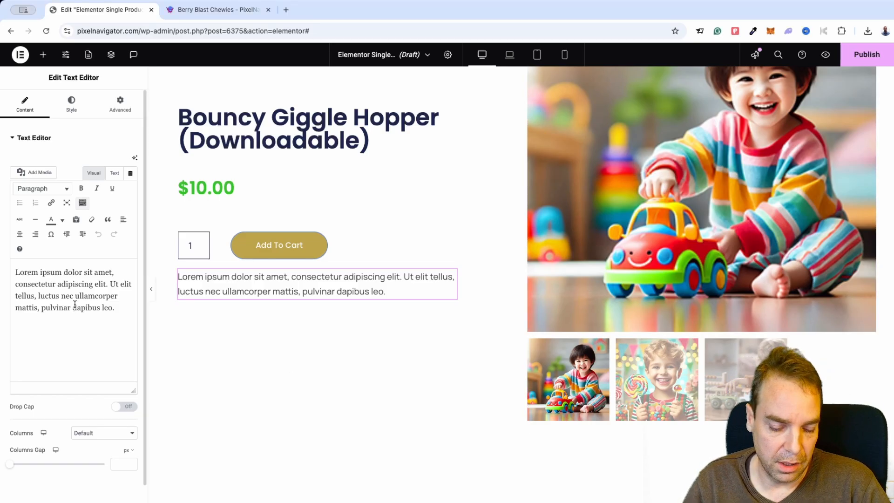
Replace the placeholder with check-marked lines High-Quality Products, Free Shipping, Money Back Guarantee, Secure Payment, plus a line "⭐⭐⭐⭐⭐ 19,000+ OTHERS LOVE IT."
key(ctrl+a)
click(95, 296)
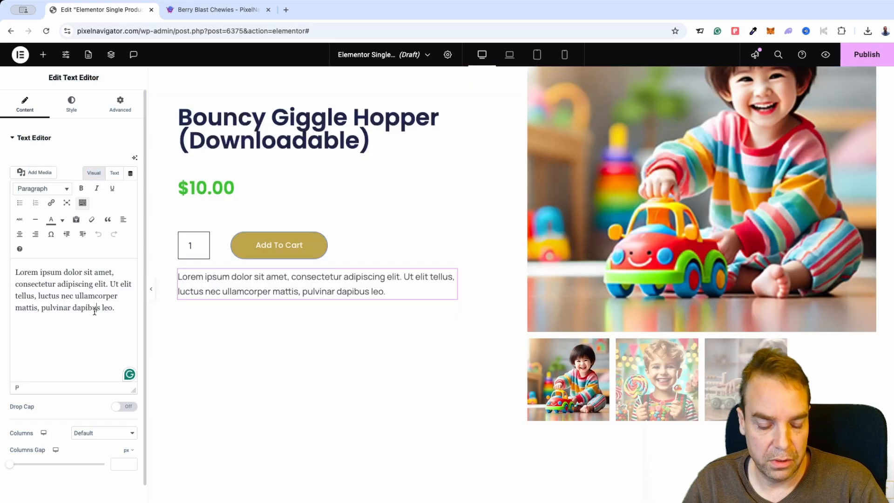
key(ctrl+a)
text(✅ High-Quality Products ✅ Free Shipping ✅ Money Back Guarantee ✅ Secure Payment  ⭐⭐⭐⭐⭐ 19,000+ OTHERS LOVE IT.)
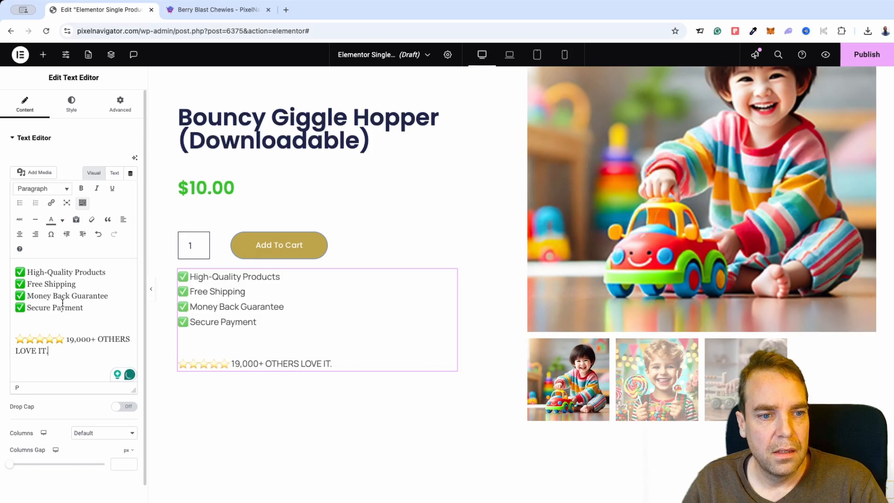
Set the benefits text's typography to weight 600 (Semi Bold) and size 17 px
click(72, 108)
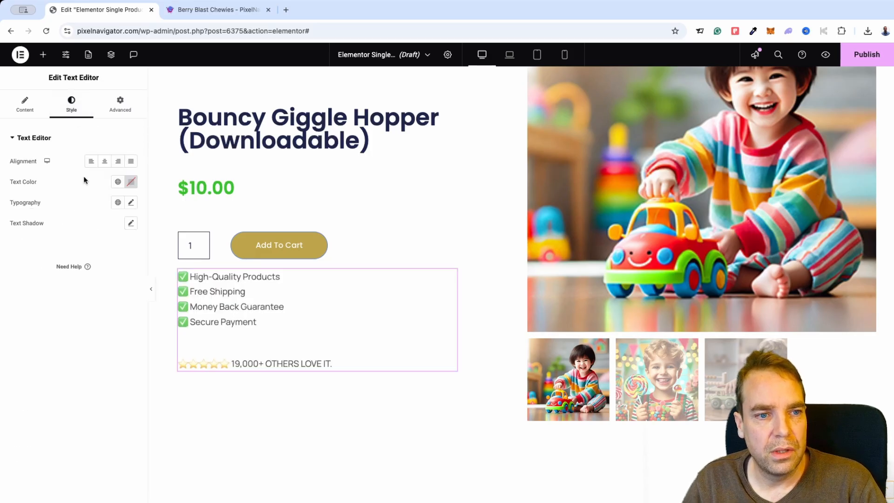
click(131, 203)
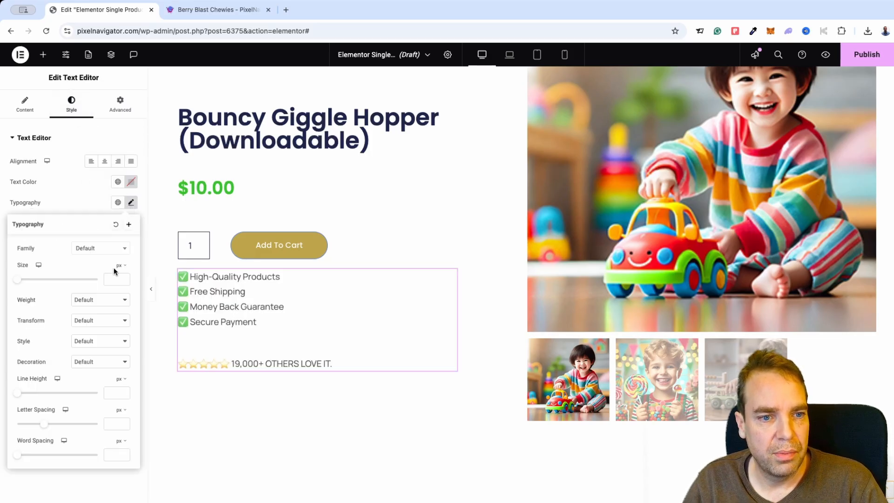
click(109, 304)
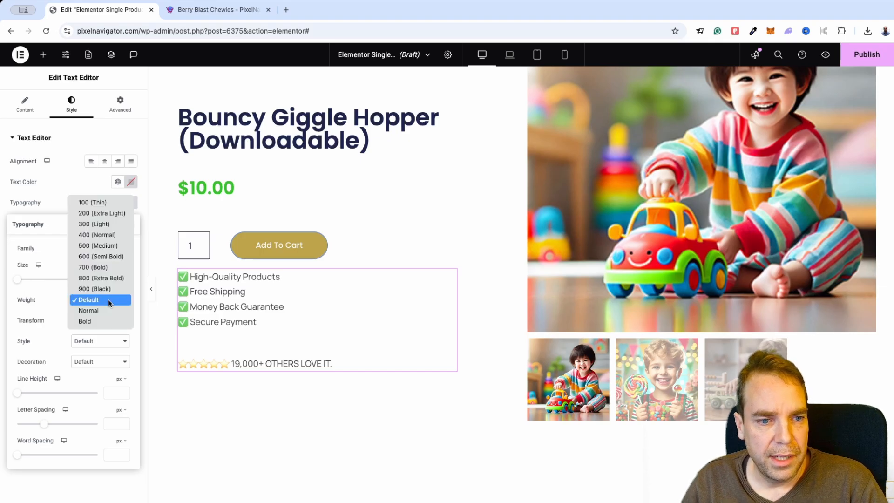
key(Escape)
click(108, 262)
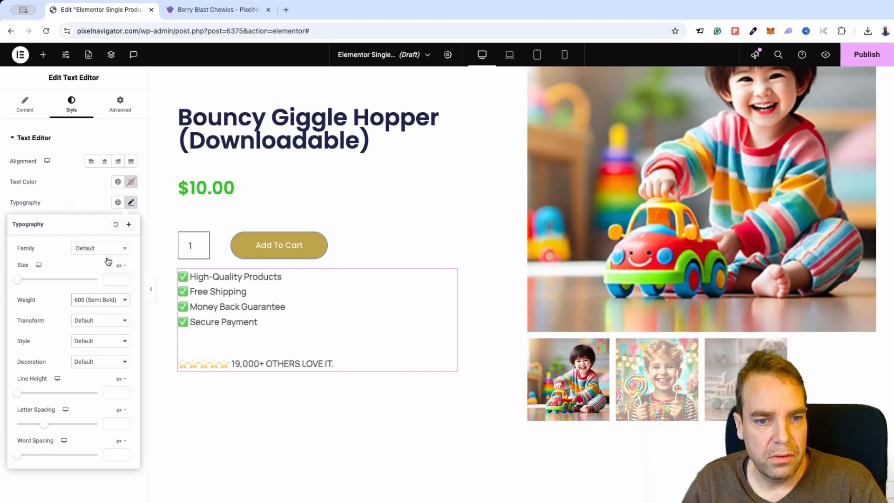
drag(19, 283, 25, 284)
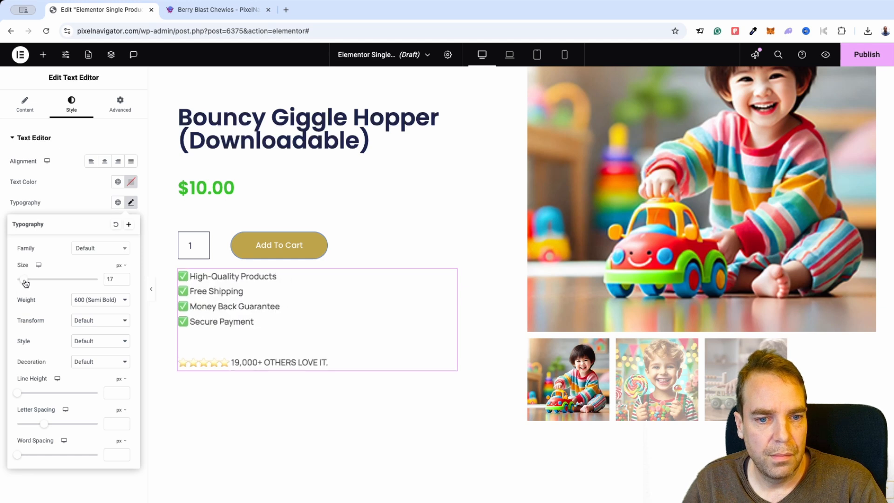
click(54, 196)
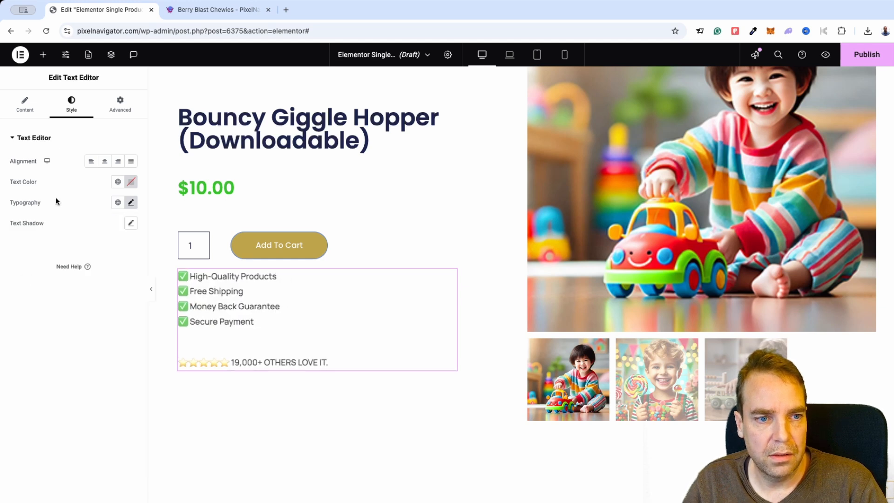
Add a second Text Editor widget below the benefits text and replace its placeholder with "Guaranteed Safe Checkout"
click(43, 55)
scroll(70, 303, down, 12)
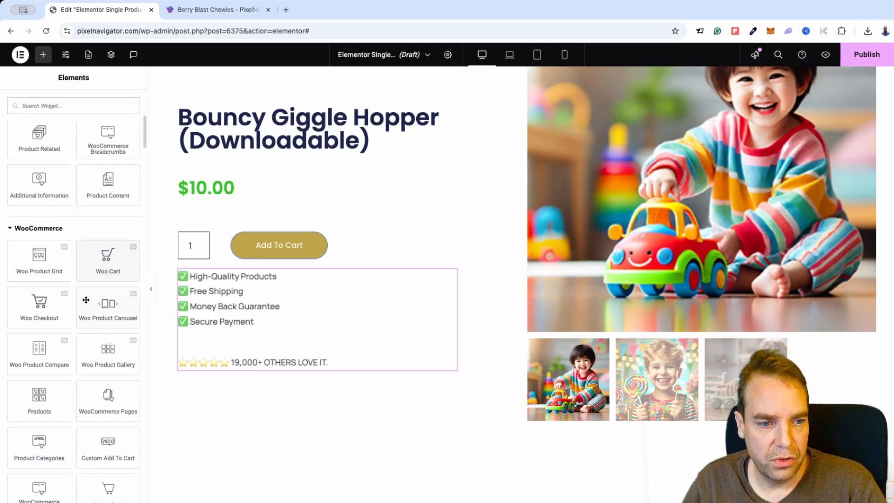
scroll(87, 301, down, 6)
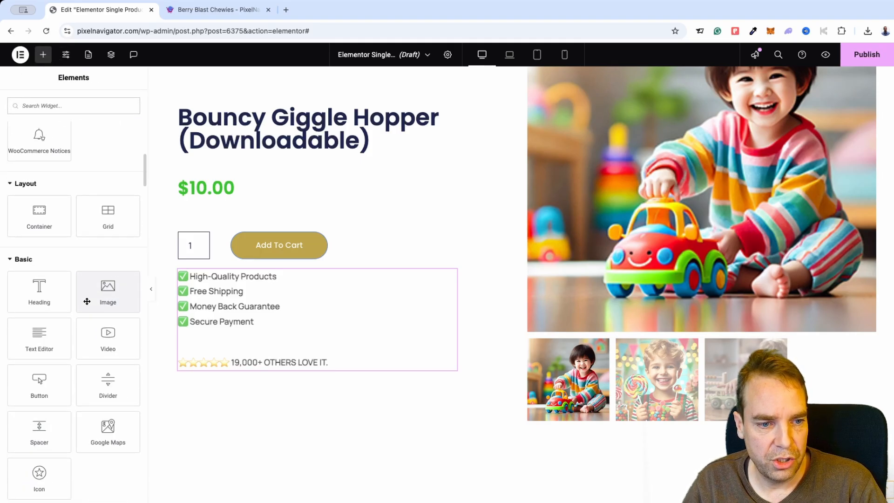
drag(38, 348, 255, 356)
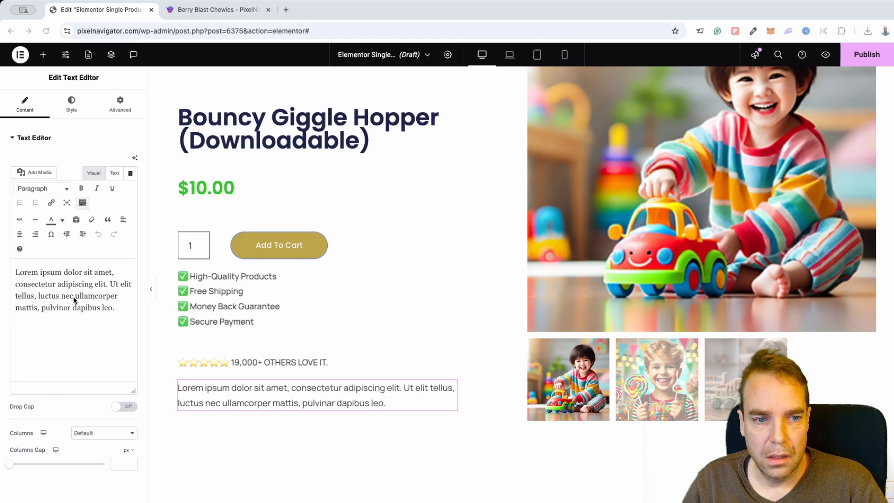
click(81, 307)
key(super+a)
key(super+v)
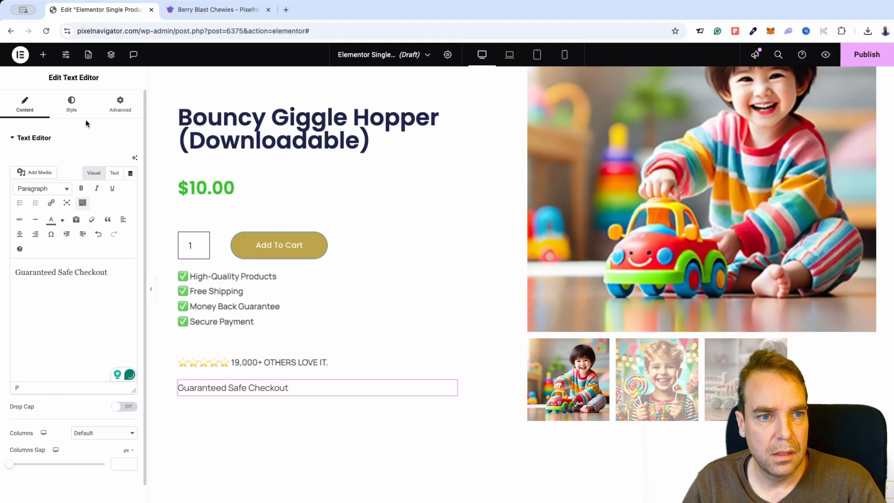
Set the "Guaranteed Safe Checkout" text's typography to weight 700 (Bold) and increase its font size slightly
click(72, 105)
click(131, 202)
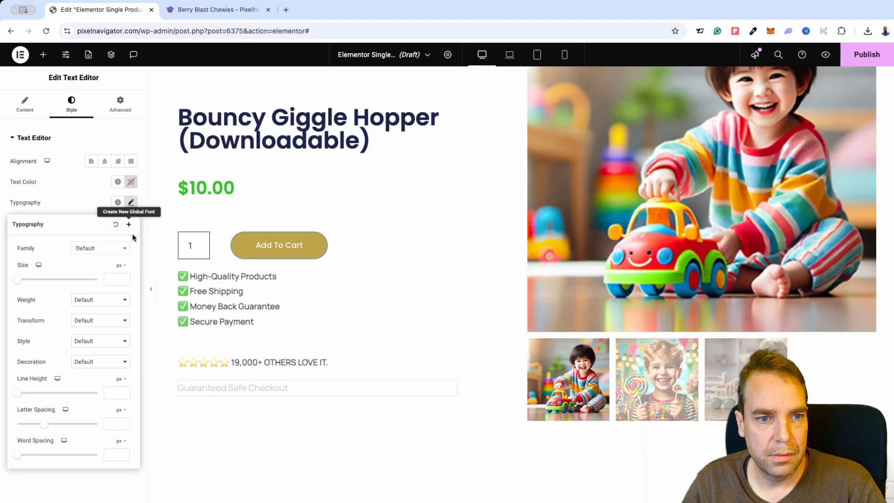
click(107, 302)
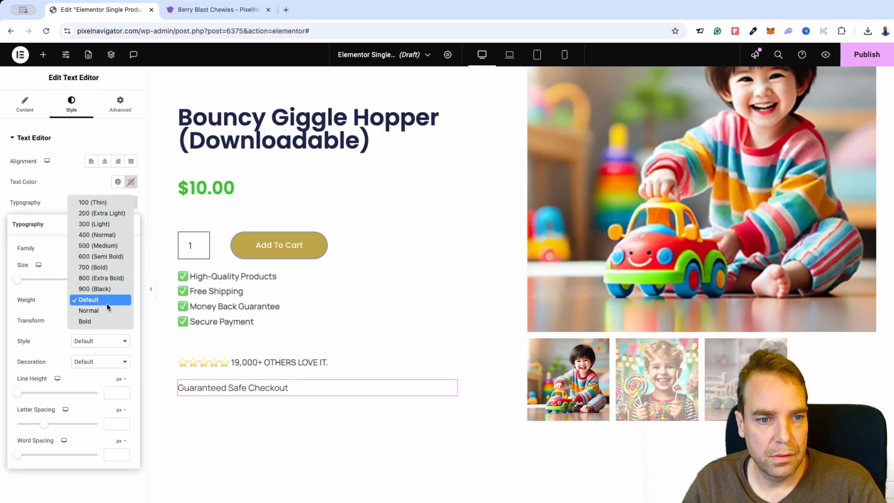
click(108, 270)
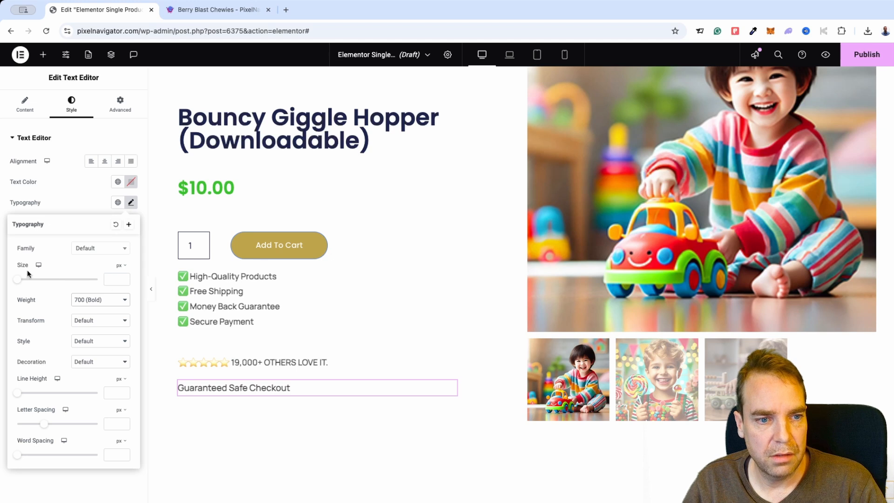
drag(17, 282, 25, 285)
click(59, 188)
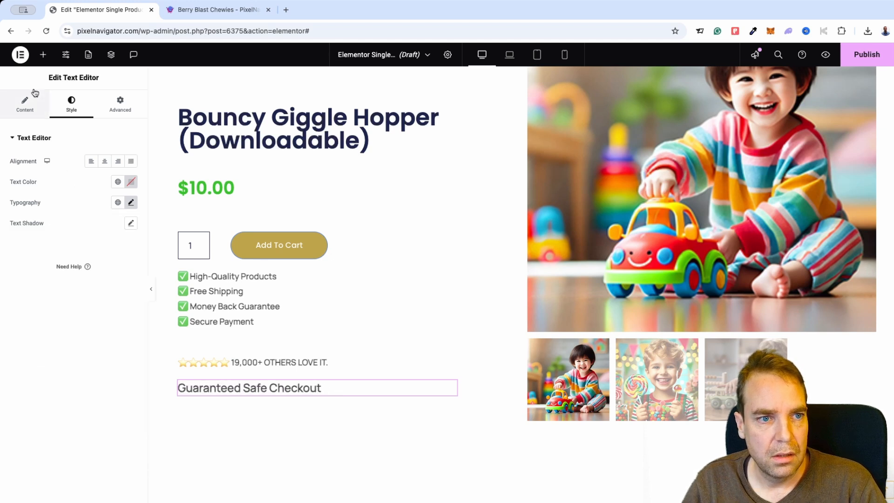
Add an Image widget below the "Guaranteed Safe Checkout" text and insert the payment-logos picture from the media library
click(43, 54)
scroll(42, 345, down, 15)
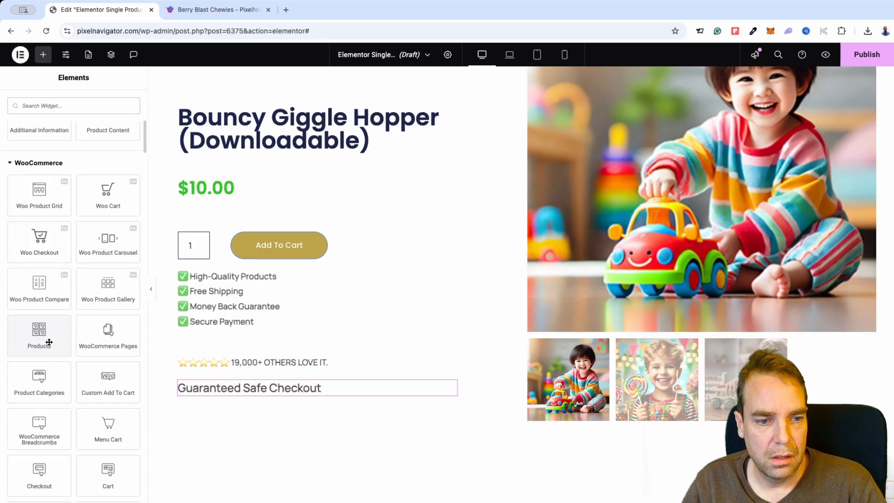
scroll(55, 360, down, 1)
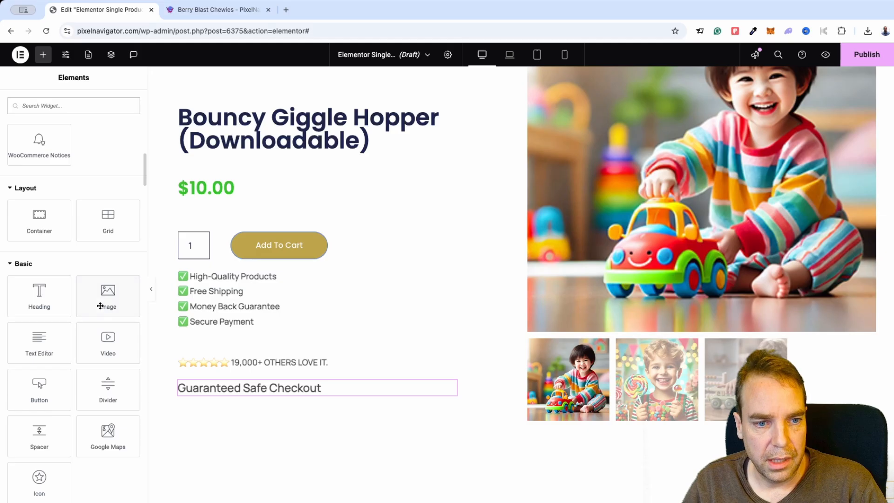
drag(99, 305, 258, 392)
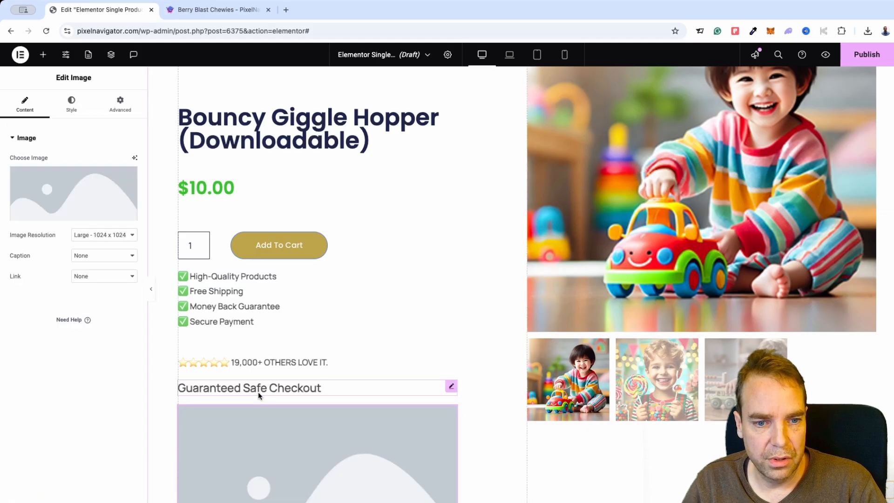
click(66, 194)
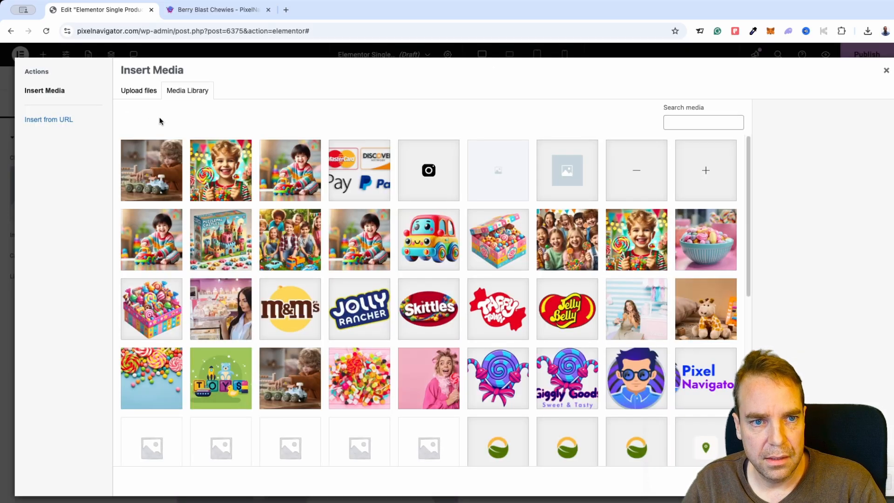
click(359, 170)
click(875, 482)
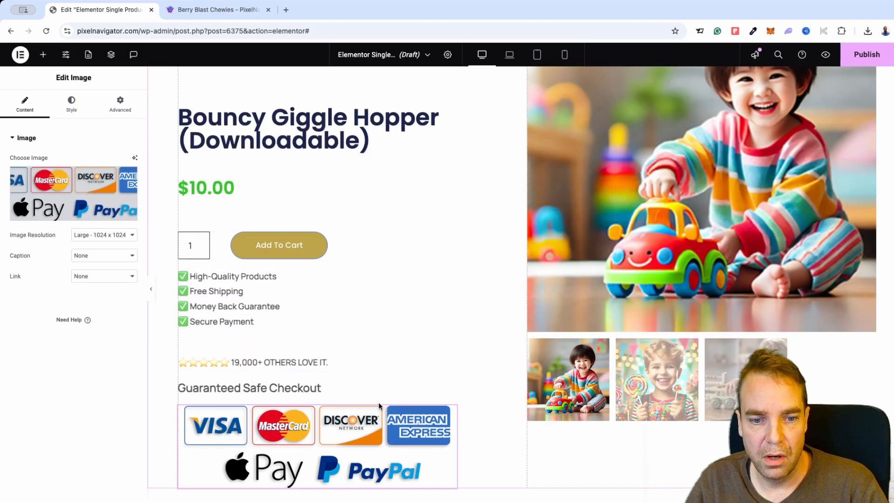
Set the payment-logos image's resolution to Medium - 300 x 300 and its alignment to left
click(98, 238)
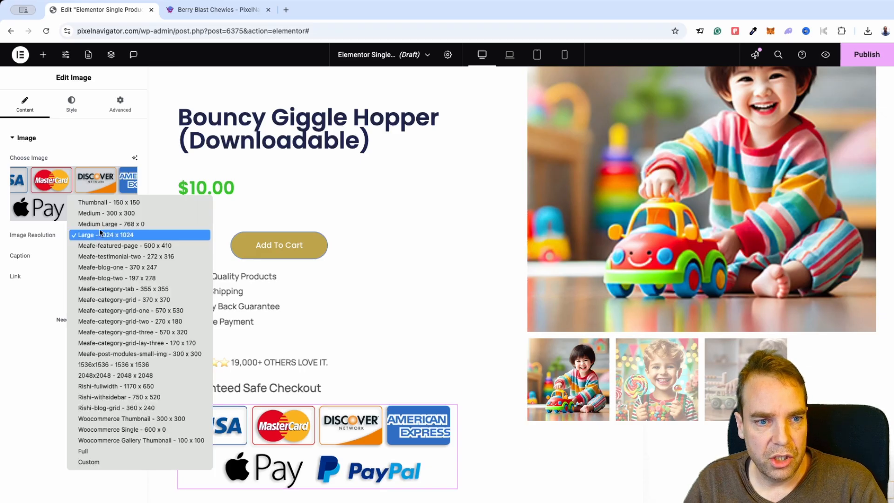
click(105, 213)
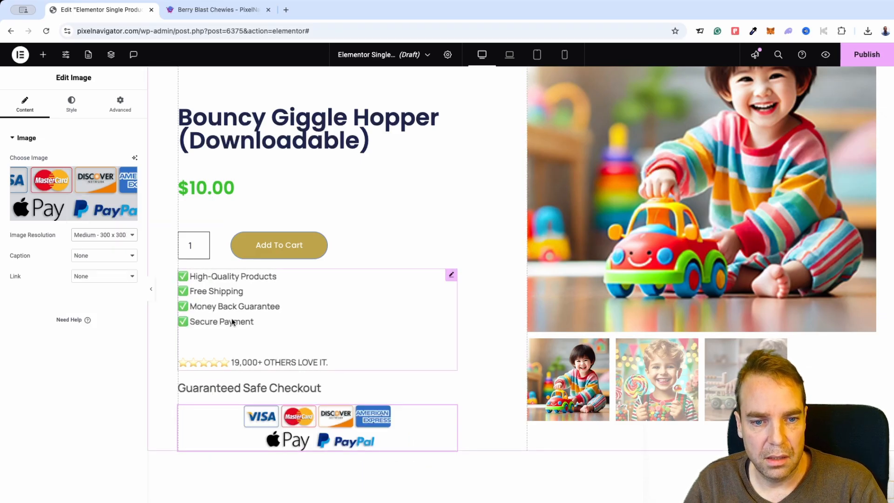
click(71, 105)
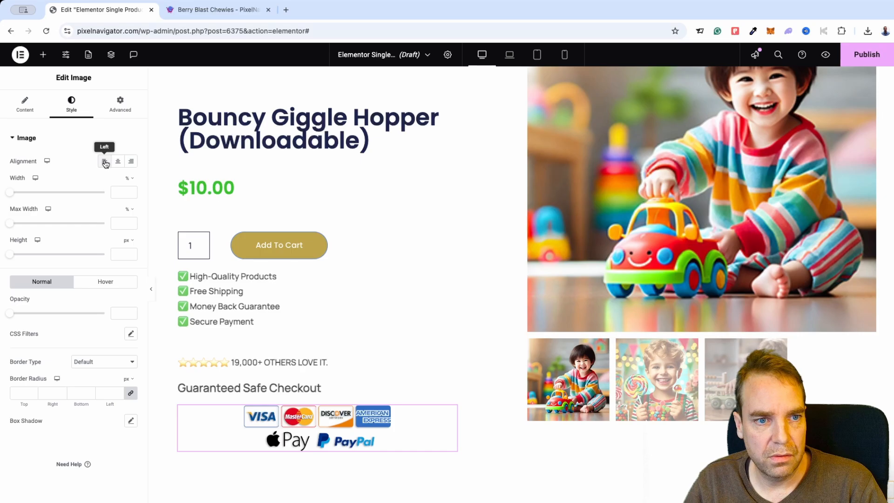
click(105, 162)
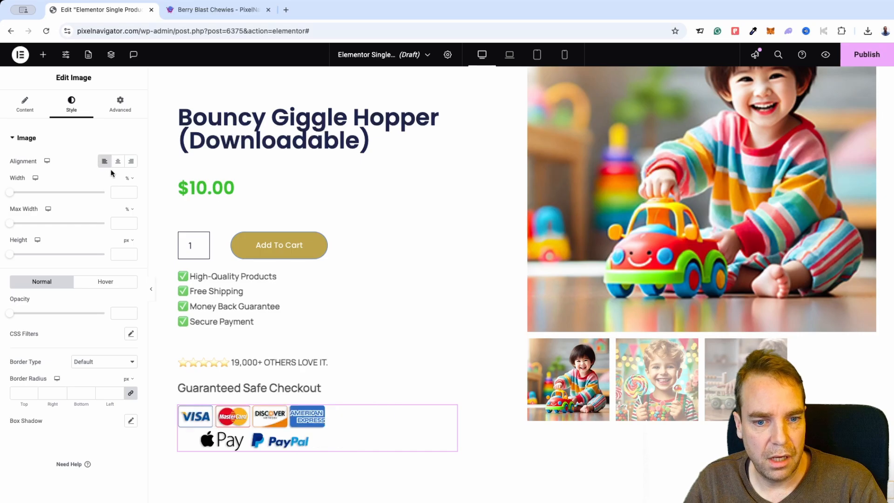
Unlink the "Guaranteed Safe Checkout" text's margins and set its top margin to 21 px
click(268, 390)
click(119, 108)
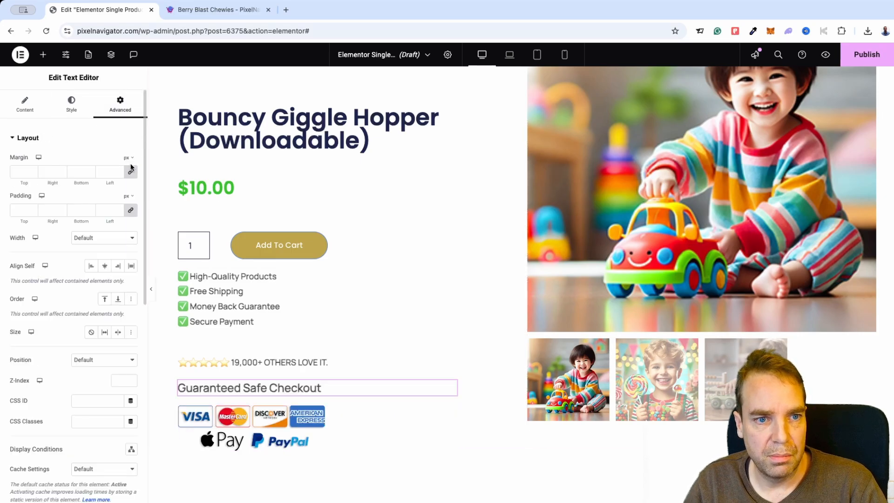
click(32, 170)
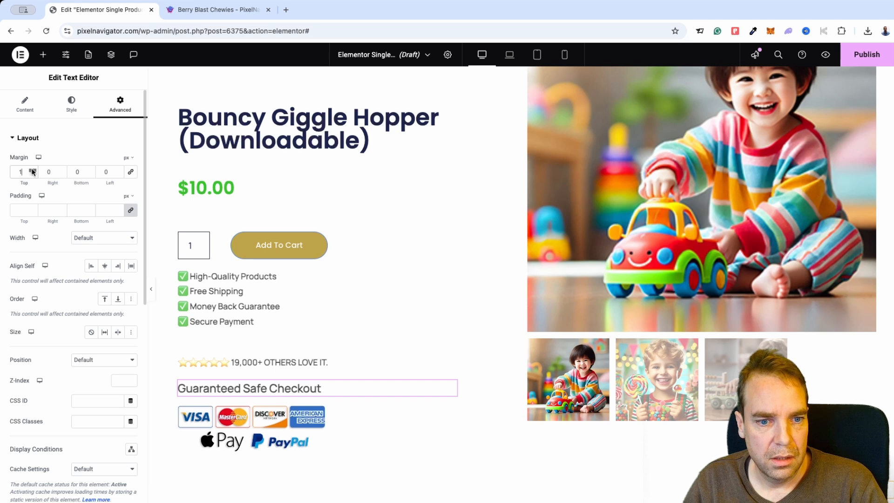
click(32, 170)
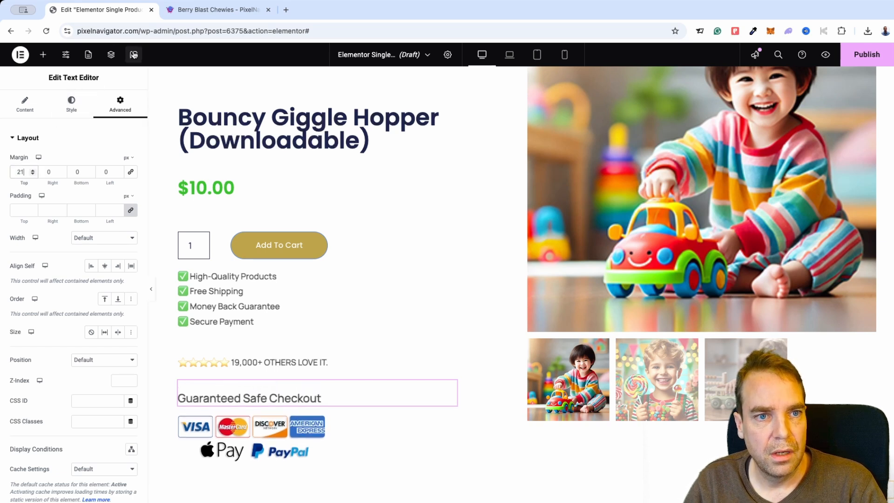
click(50, 56)
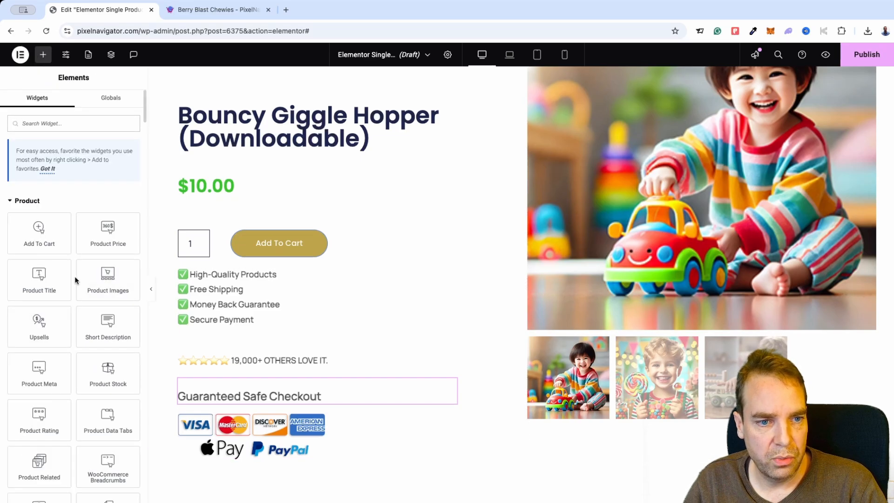
scroll(71, 249, down, 1)
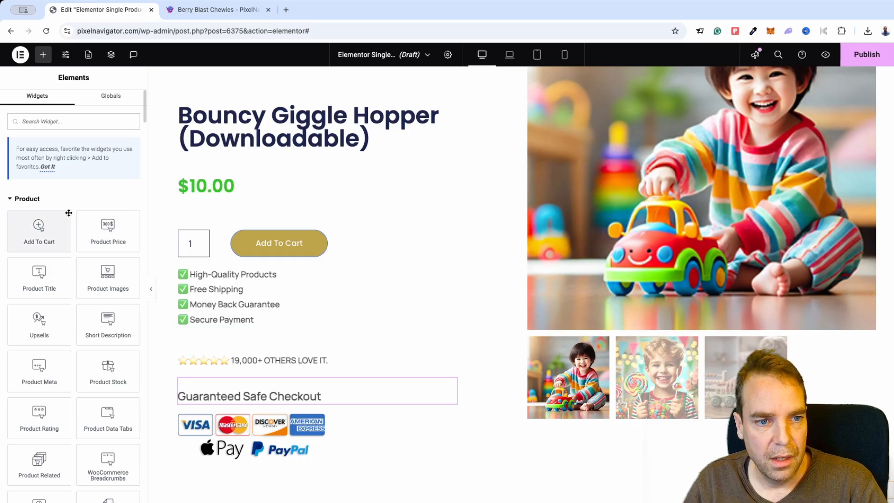
scroll(68, 213, down, 5)
scroll(70, 212, up, 2)
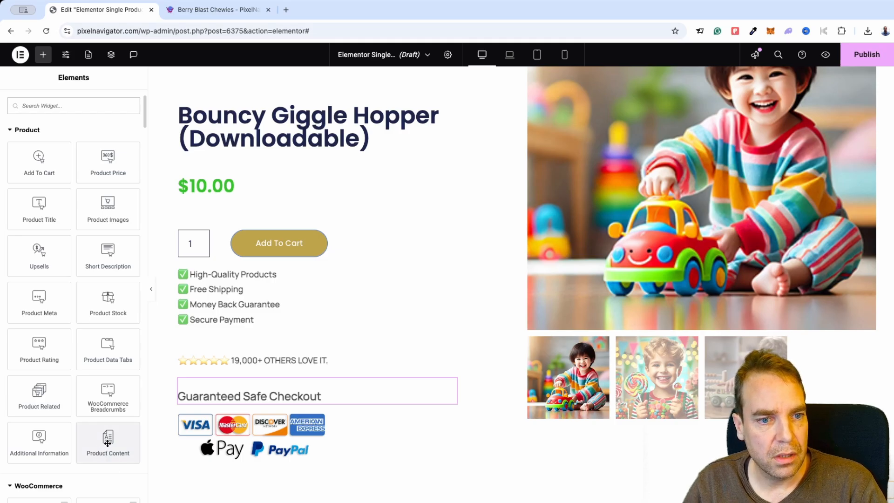
scroll(247, 308, up, 2)
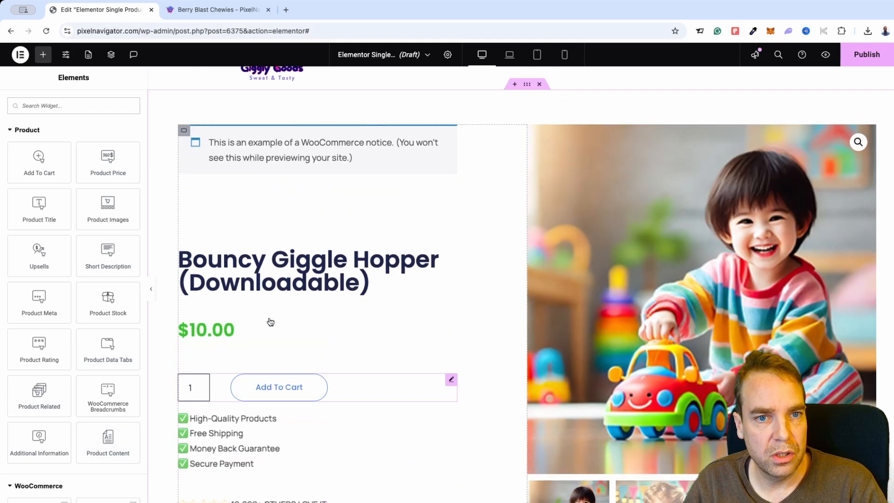
scroll(273, 352, down, 2)
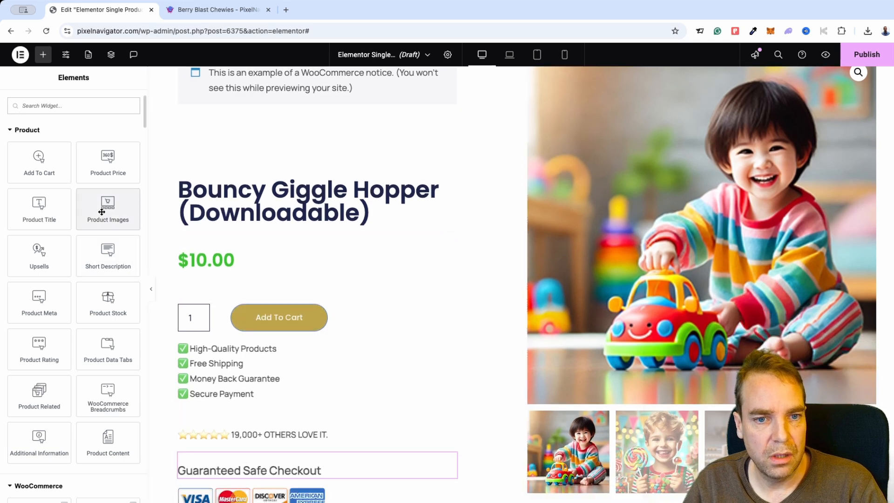
drag(101, 212, 261, 220)
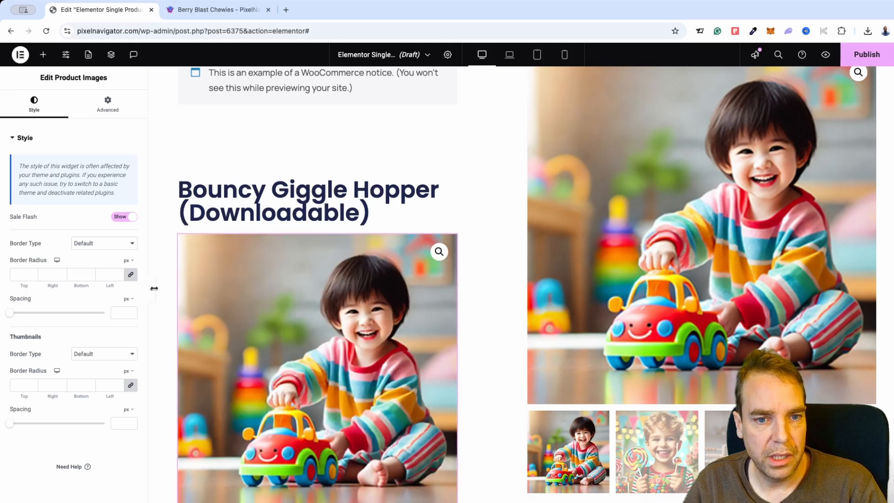
right_click(451, 242)
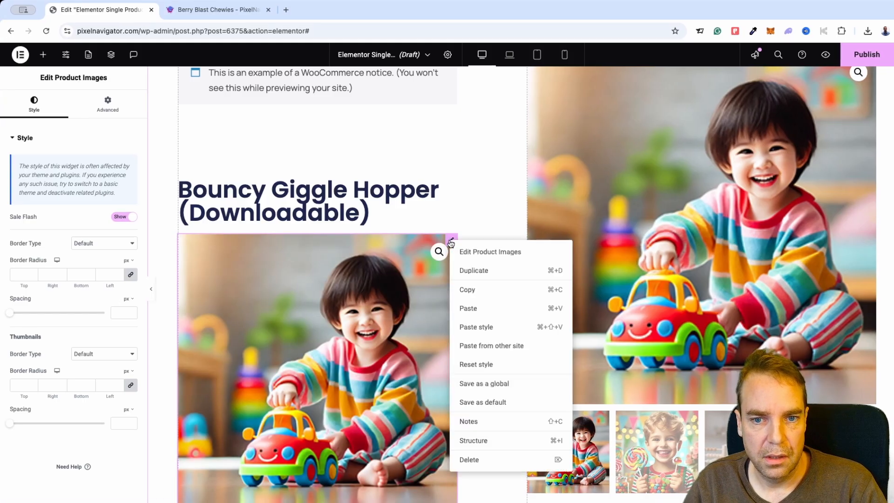
click(474, 459)
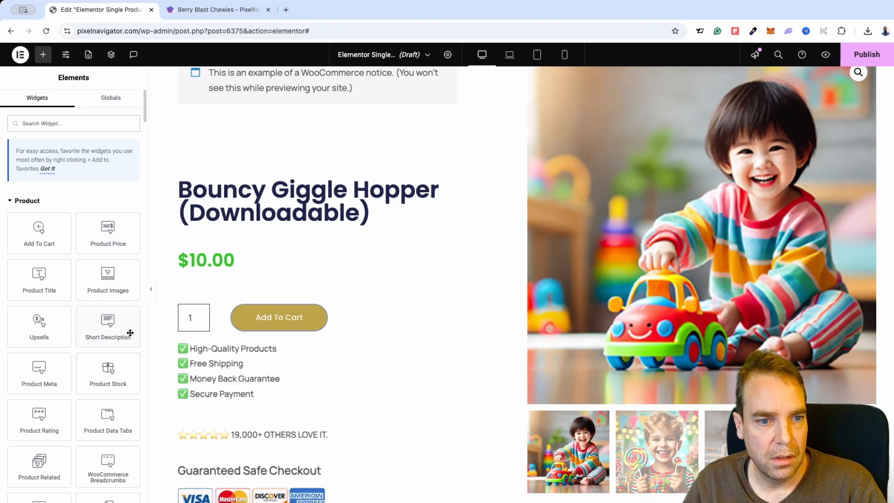
Add a Short Description widget below the product title and a Product Content widget below the payment-logos image
drag(97, 333, 246, 254)
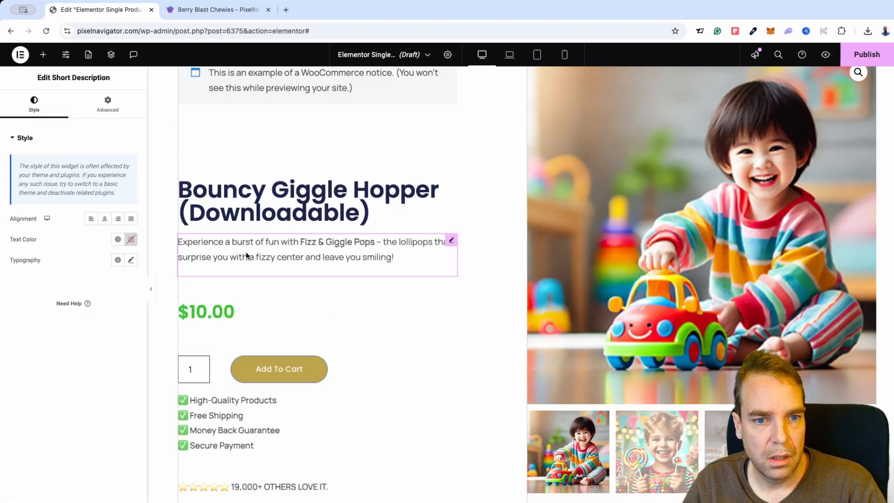
click(43, 55)
scroll(74, 279, down, 5)
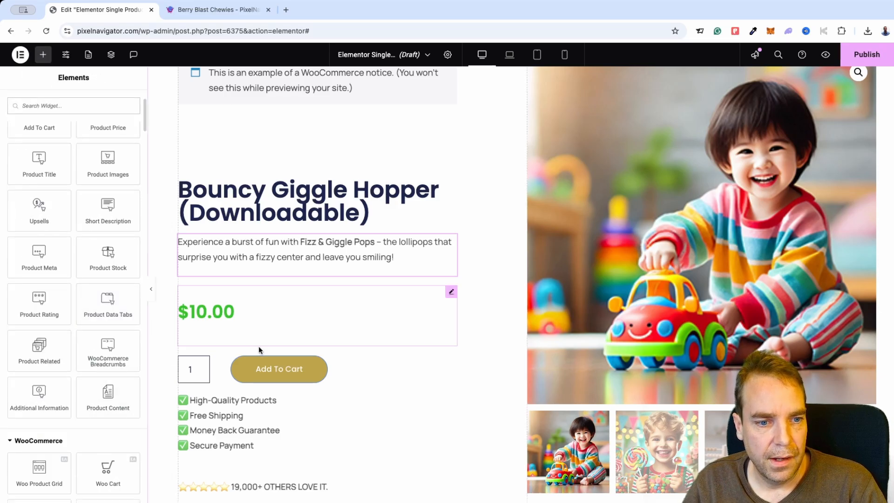
scroll(259, 346, down, 5)
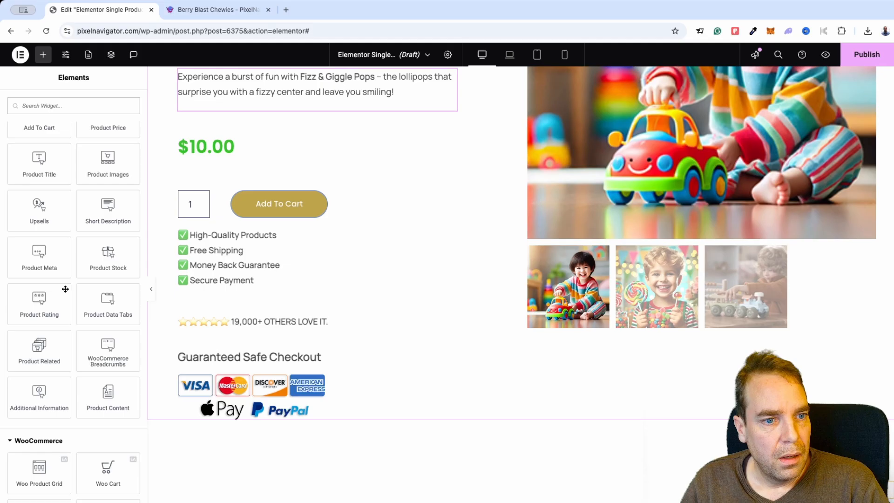
scroll(62, 253, up, 2)
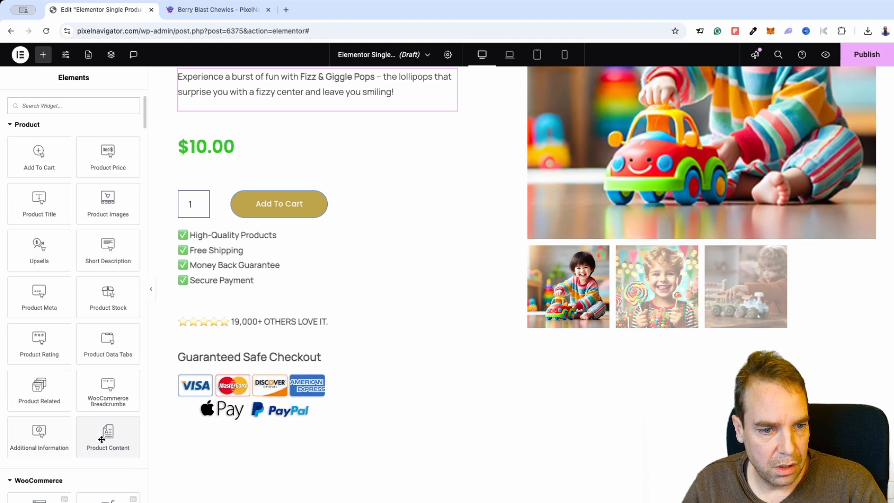
drag(102, 438, 238, 395)
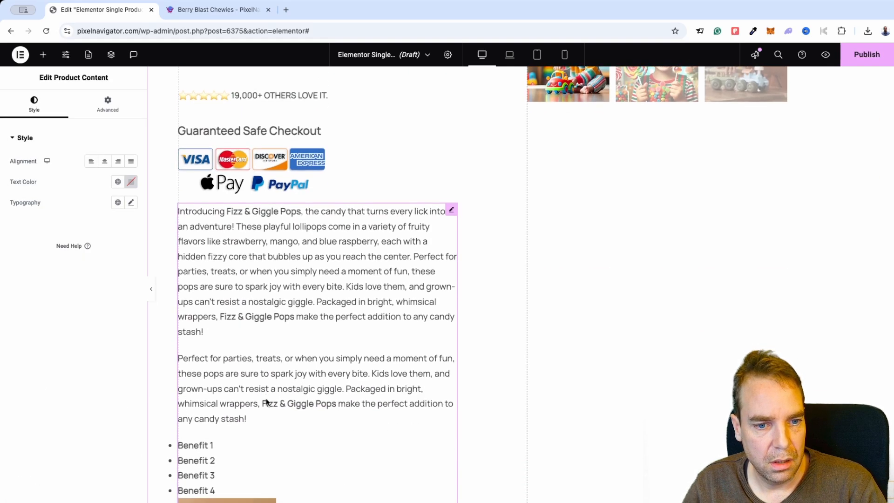
Unlink the payment-logos image's margins and set its bottom margin to 26 px
scroll(263, 397, up, 3)
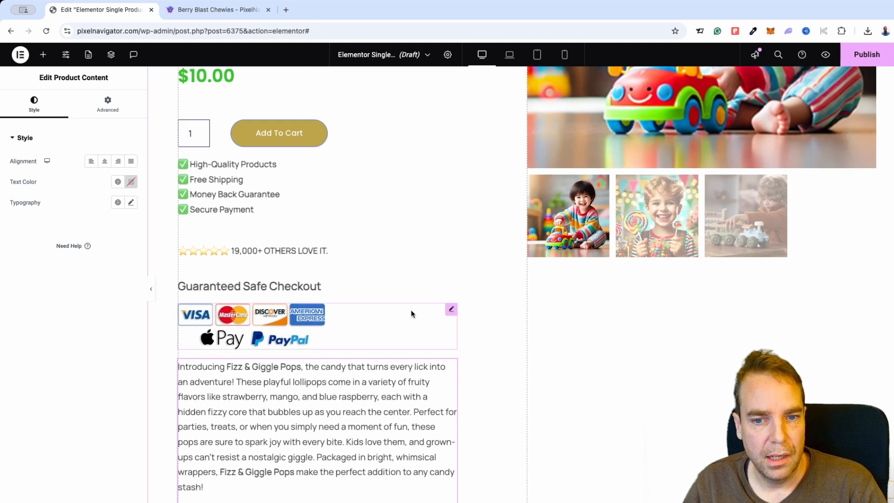
click(451, 311)
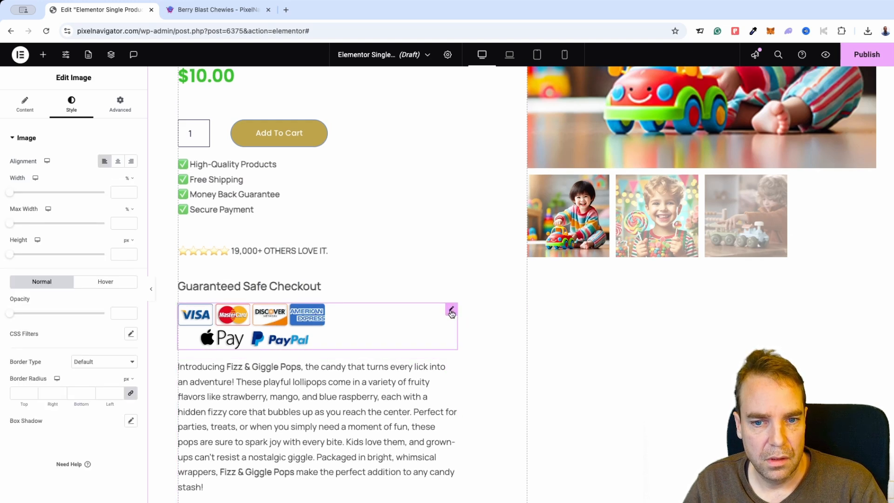
click(116, 105)
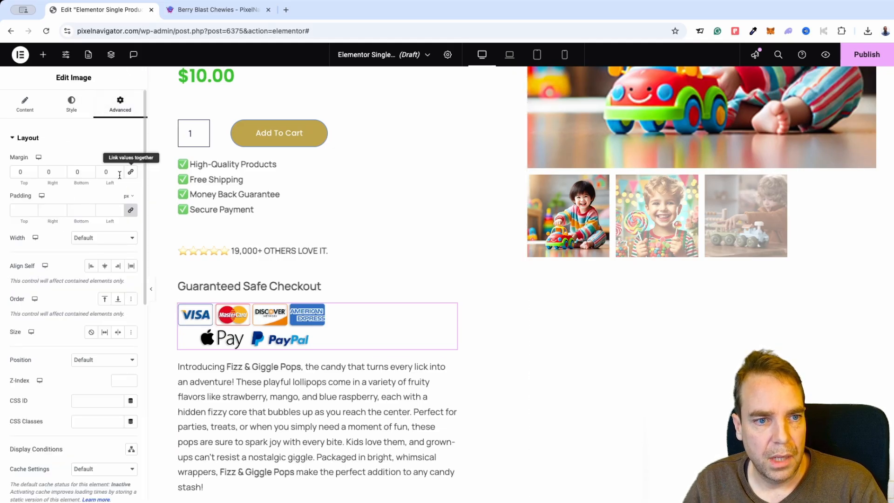
click(90, 171)
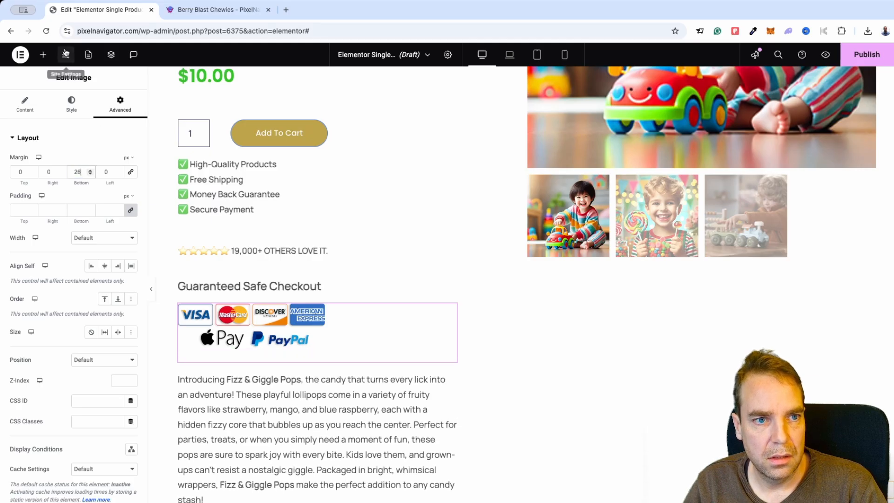
click(43, 54)
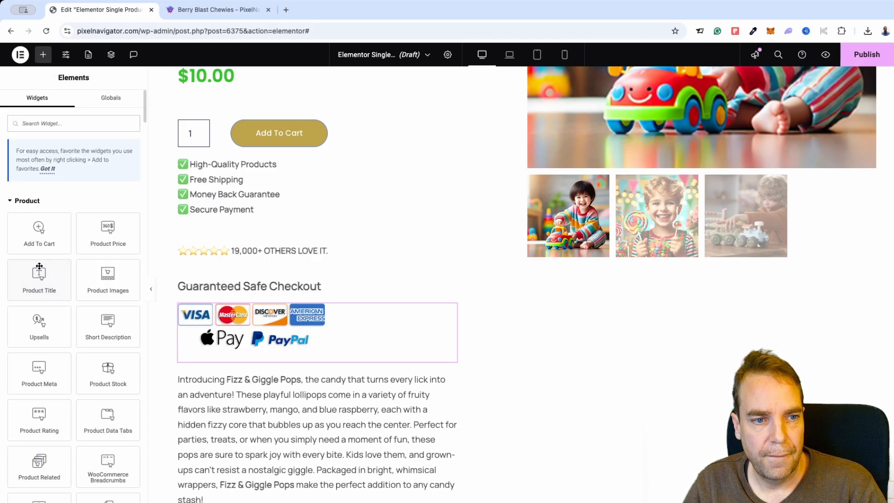
scroll(65, 321, down, 3)
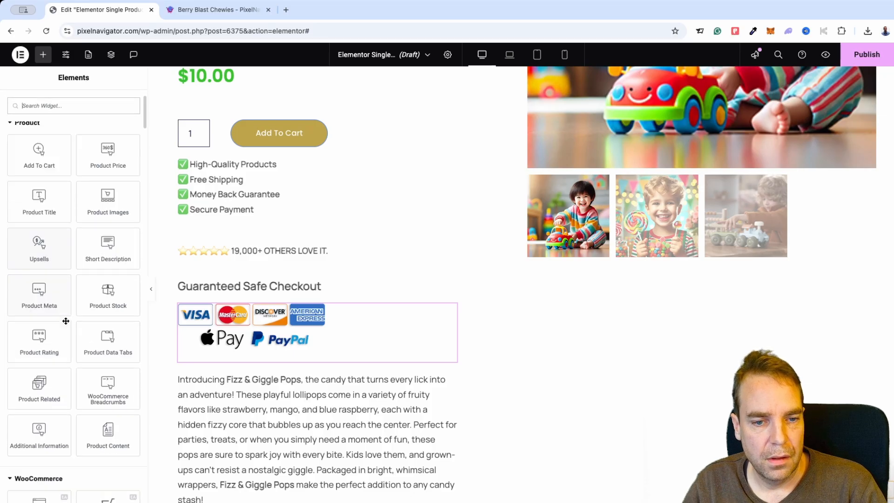
scroll(309, 371, down, 3)
scroll(405, 339, up, 10)
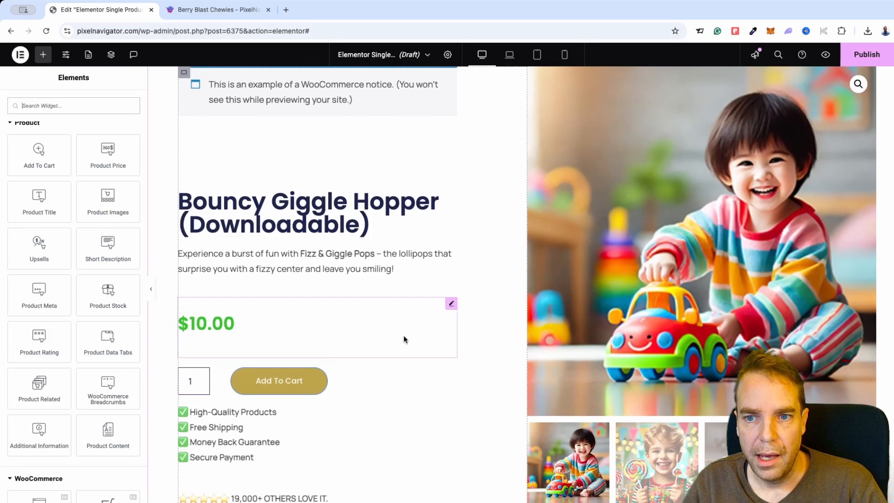
scroll(408, 330, up, 1)
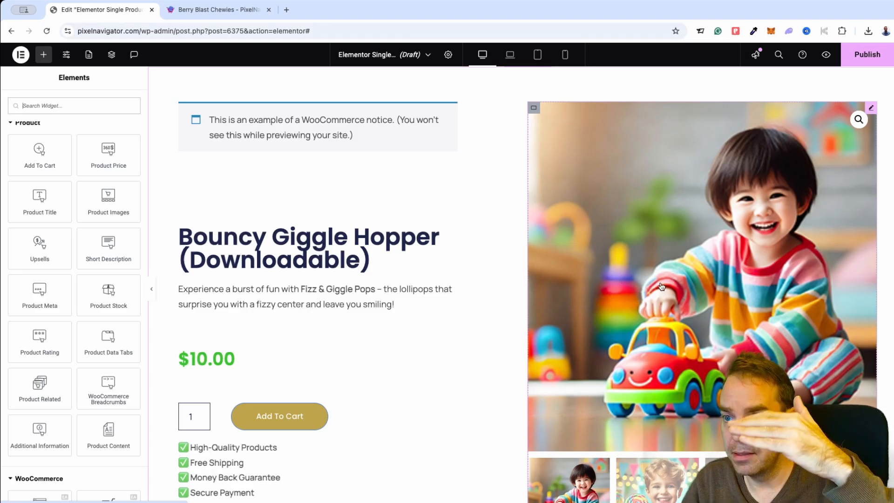
Make the Product Images widget stick to the top through its sticky motion effect
click(870, 109)
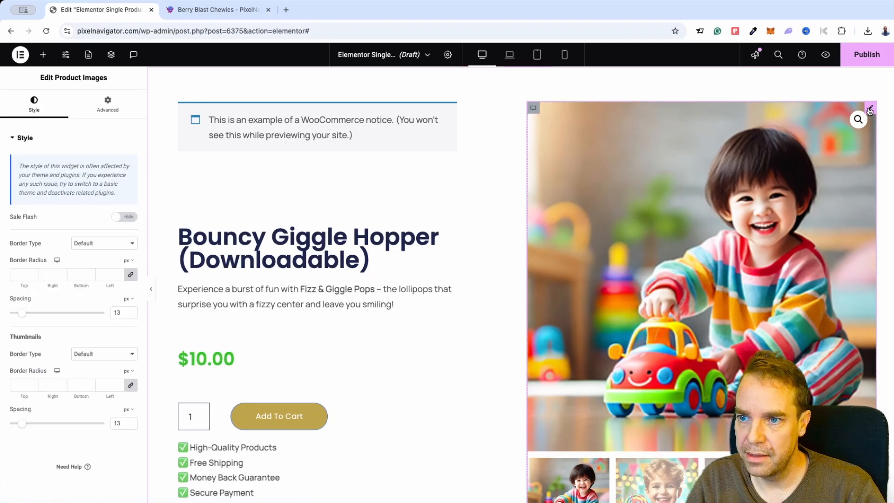
click(111, 112)
scroll(71, 311, down, 10)
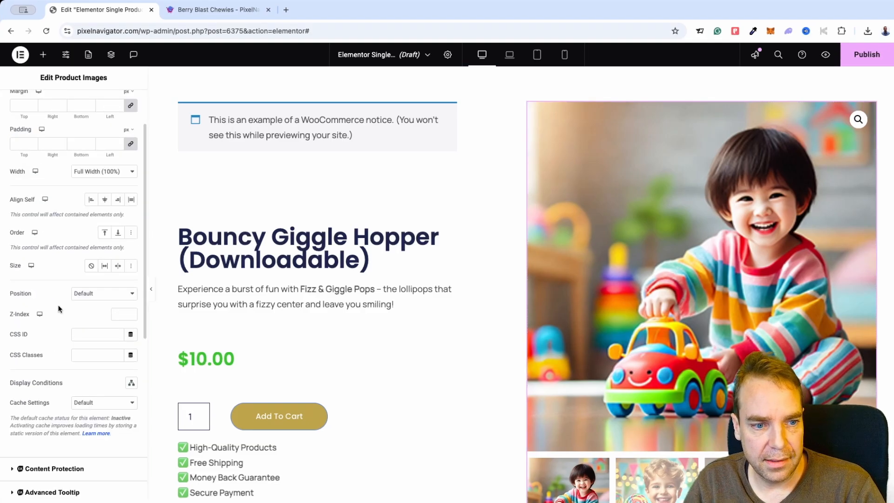
scroll(59, 309, down, 5)
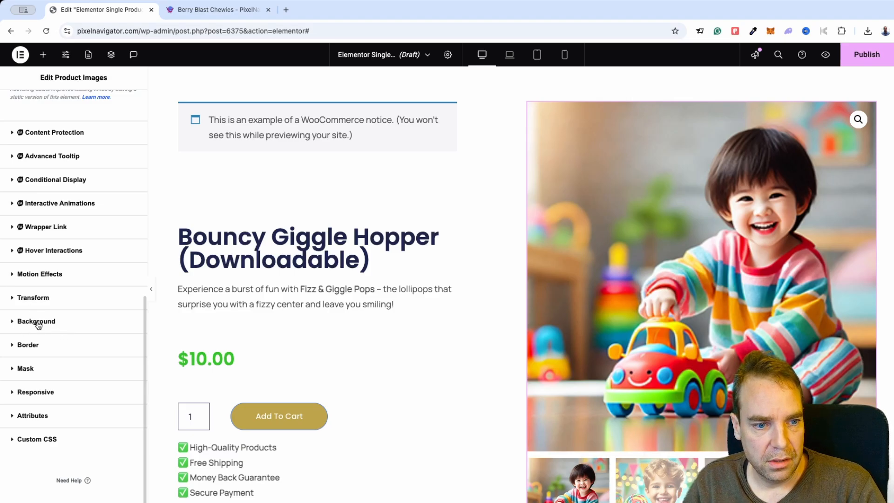
click(32, 276)
scroll(44, 337, down, 1)
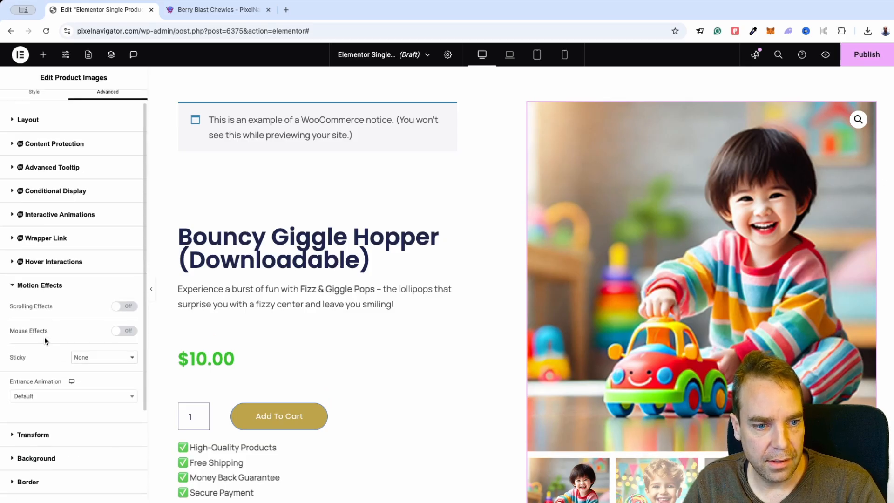
click(101, 356)
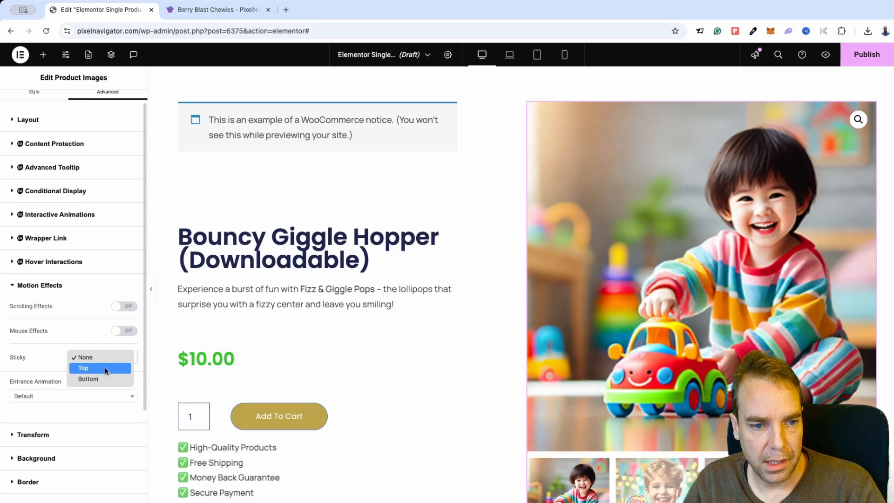
click(104, 367)
Turn on Stay In Column for the sticky Product Images widget
scroll(66, 353, down, 3)
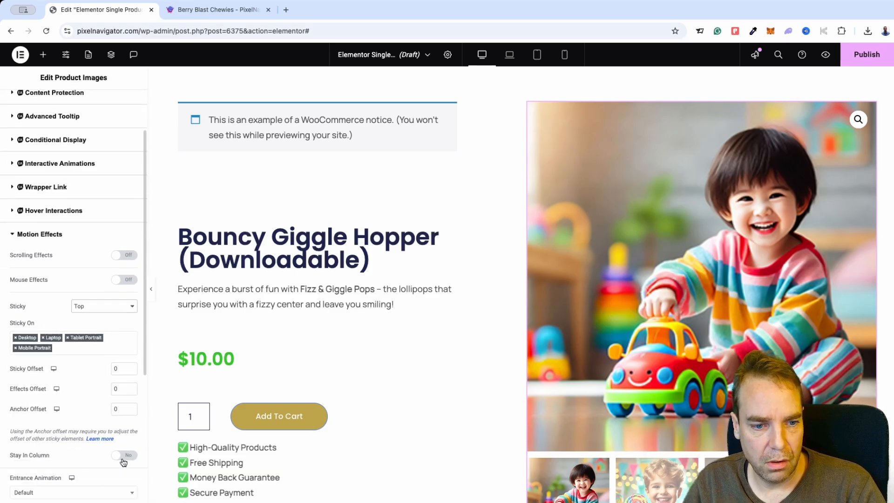
scroll(316, 370, down, 15)
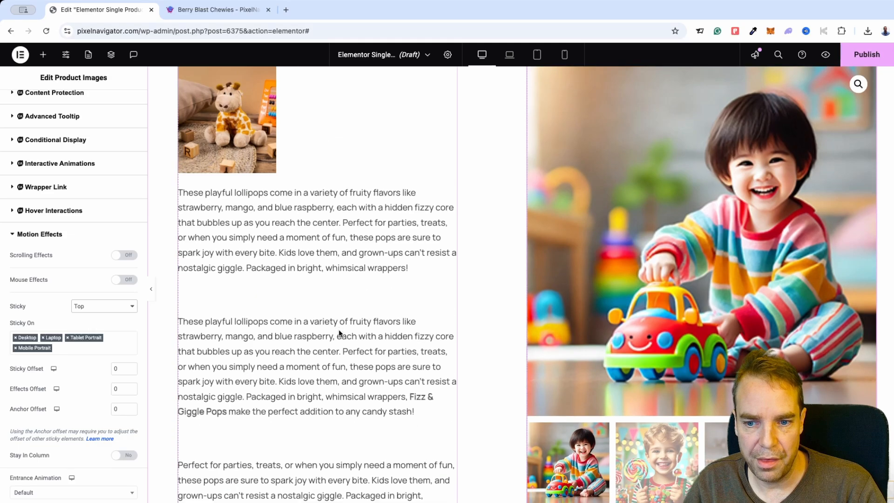
scroll(337, 329, up, 12)
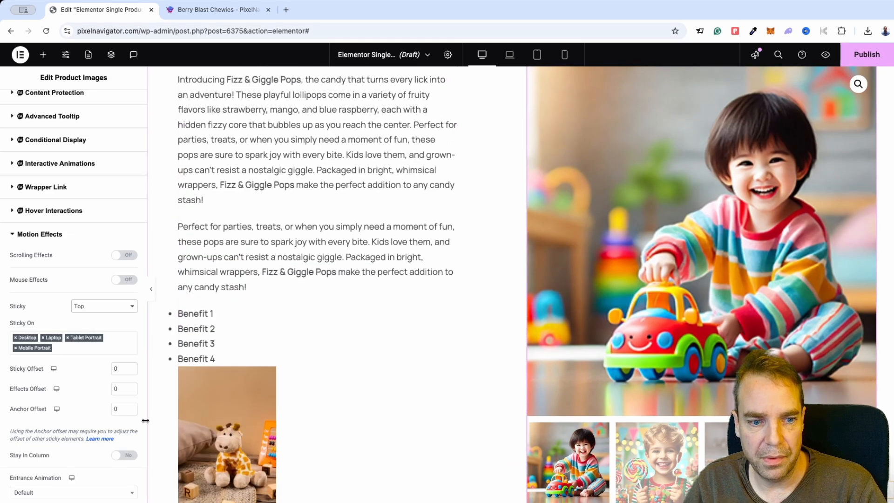
click(126, 455)
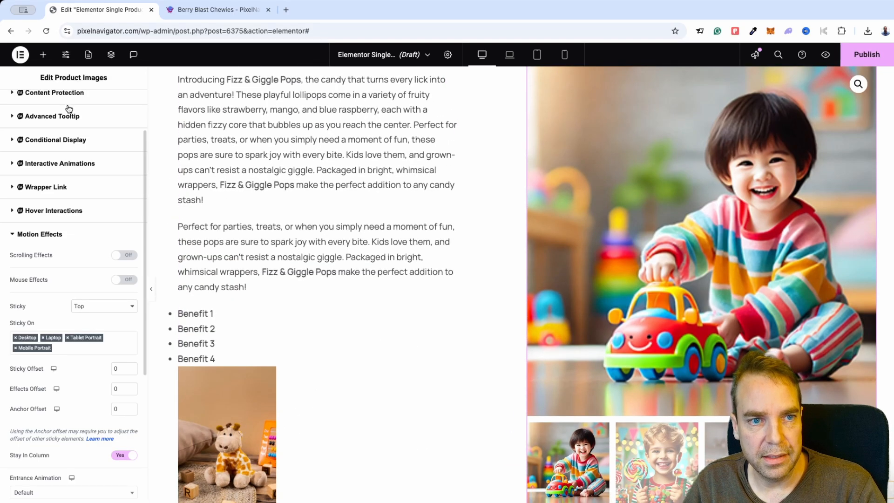
click(42, 54)
Examine how the sticky product images move alongside the product content over the template's full length
scroll(354, 298, down, 5)
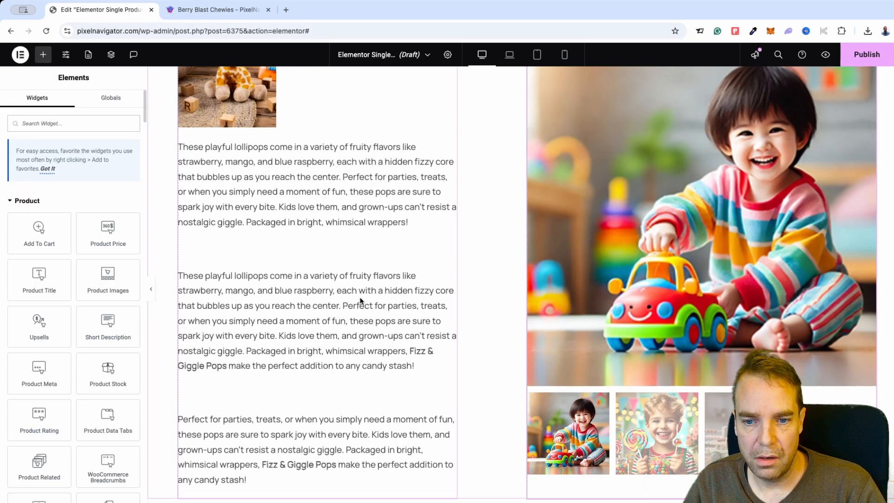
scroll(361, 300, down, 10)
scroll(360, 300, up, 15)
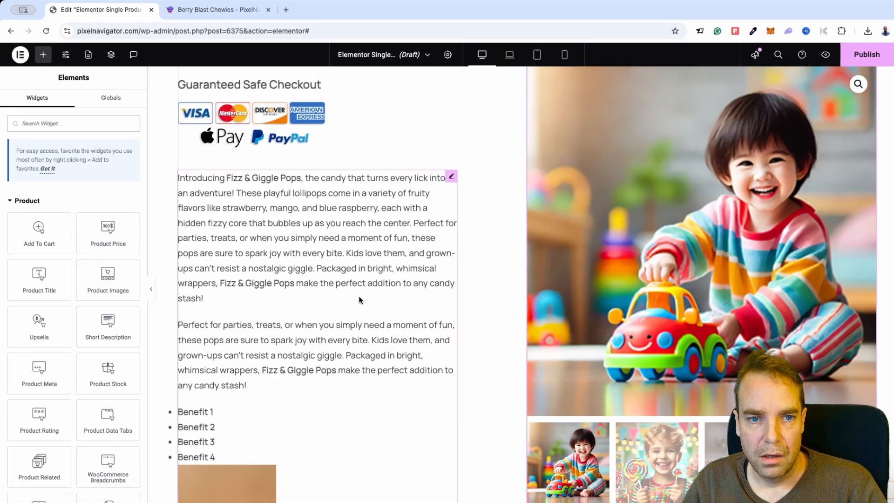
scroll(359, 295, up, 10)
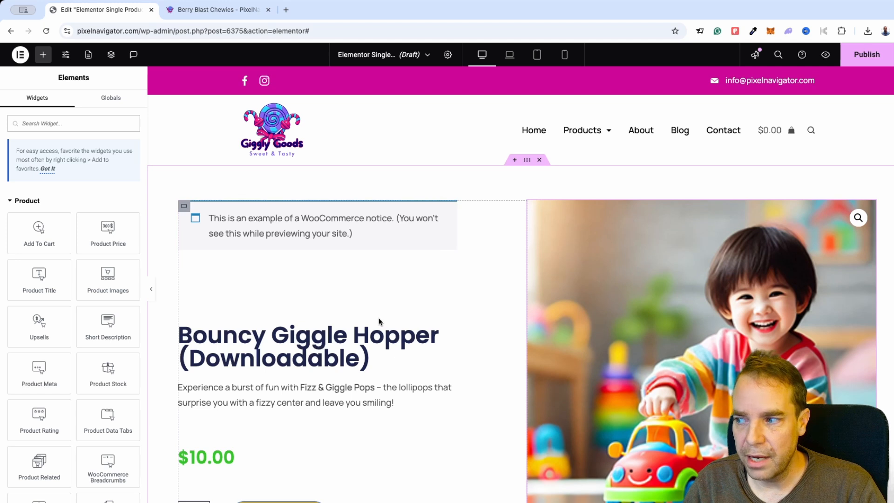
scroll(428, 338, down, 2)
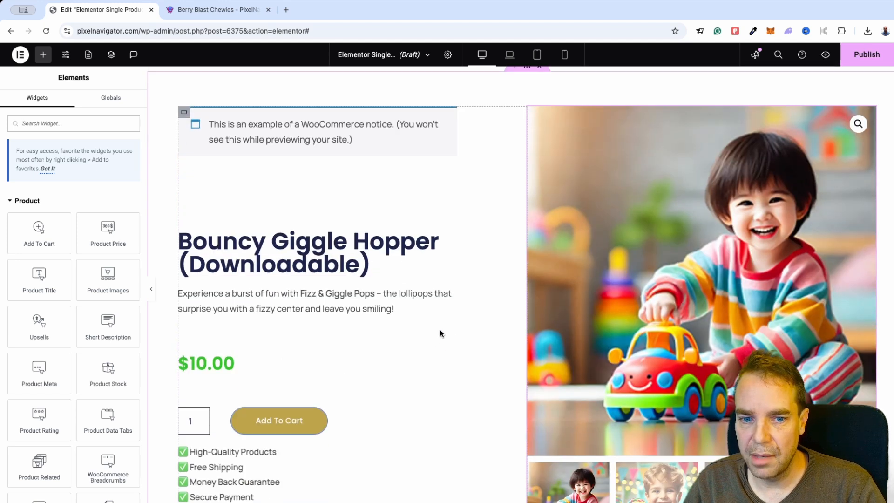
scroll(415, 303, down, 1)
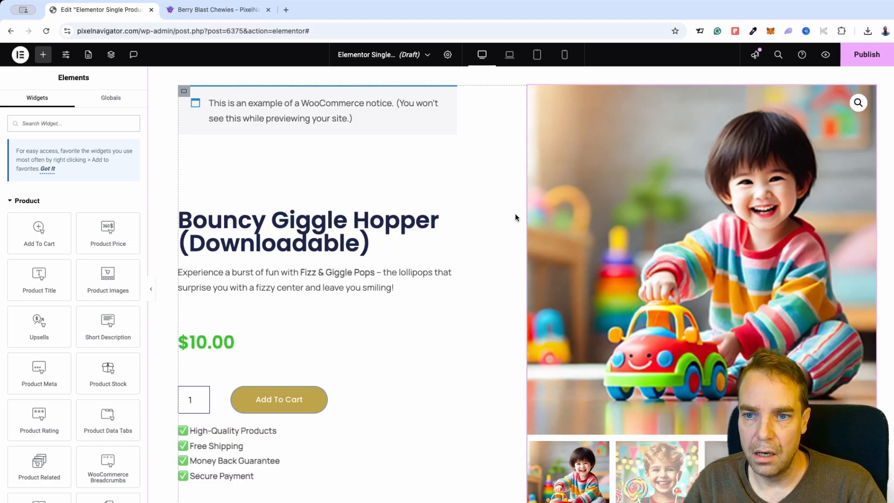
scroll(517, 224, up, 3)
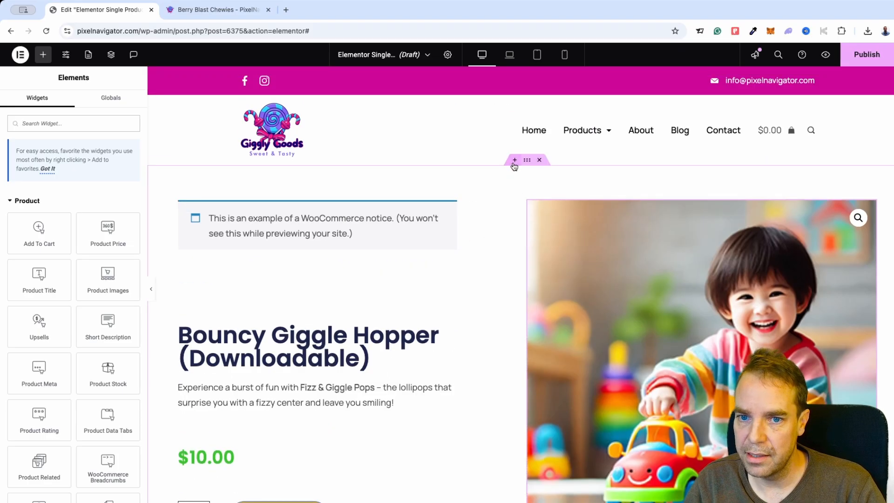
click(515, 161)
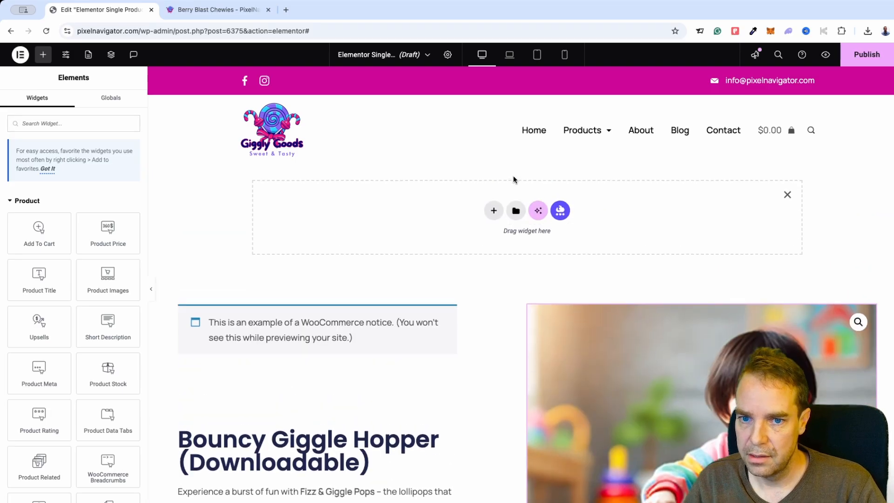
click(787, 196)
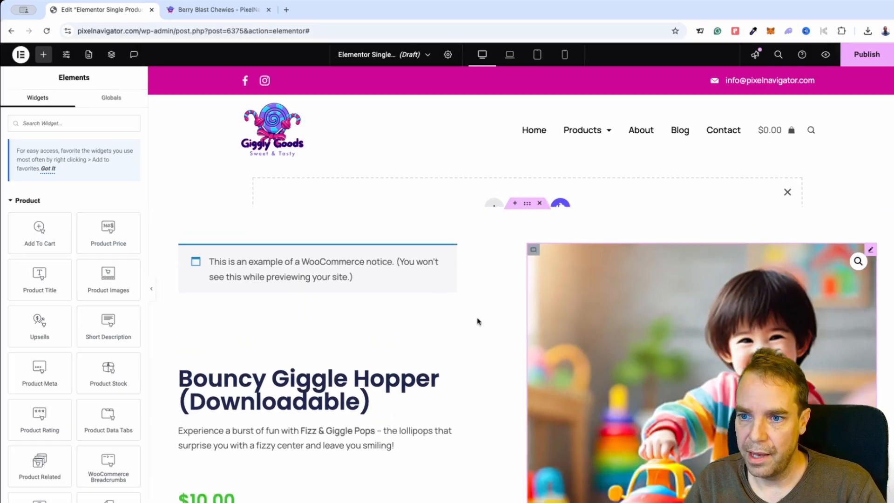
scroll(466, 261, down, 1)
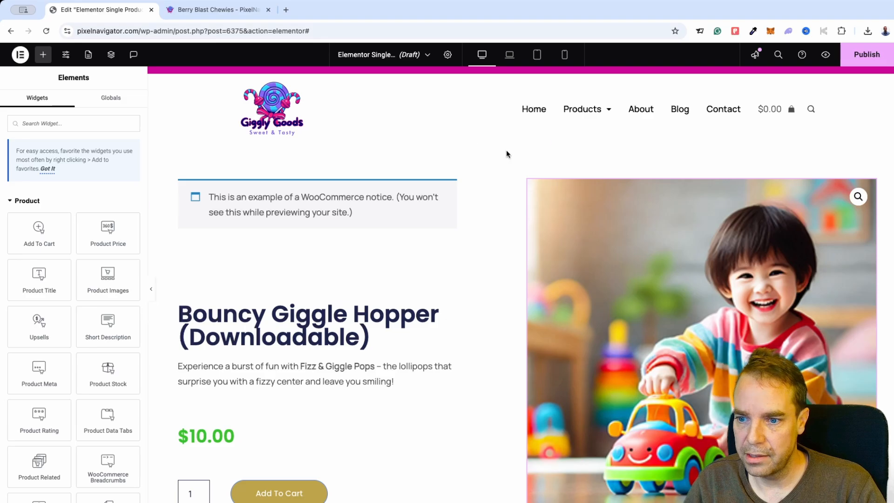
Reduce the typography size of the "Related Products" heading
scroll(507, 286, down, 10)
scroll(507, 283, down, 15)
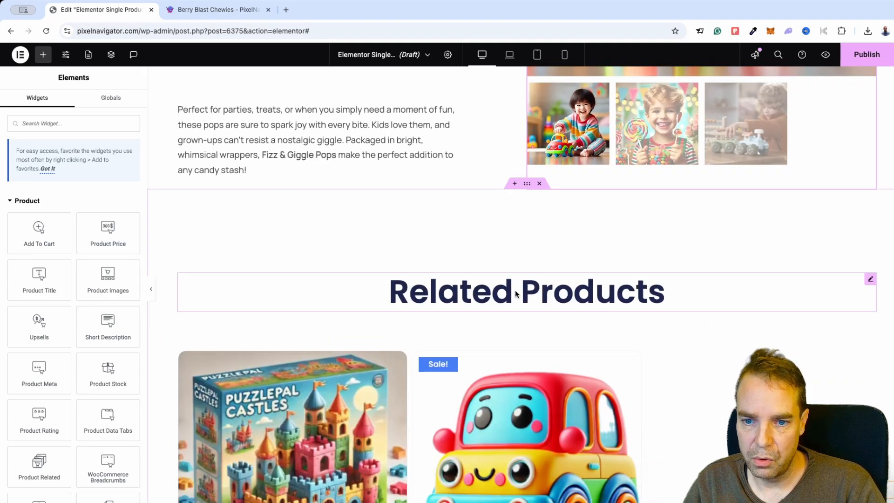
click(515, 291)
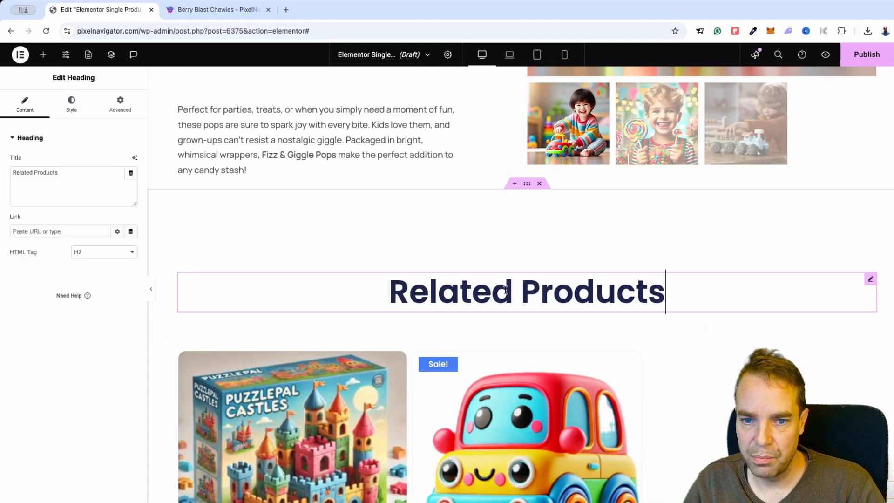
click(73, 112)
click(132, 203)
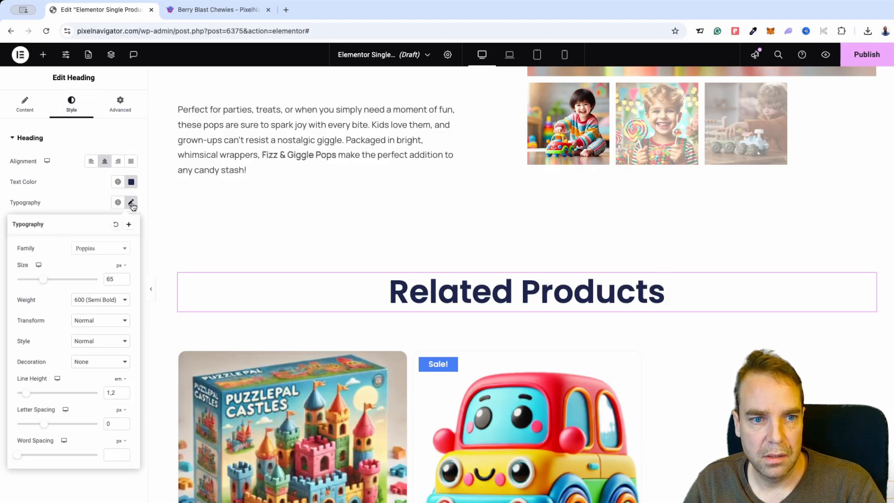
drag(47, 283, 40, 283)
click(43, 54)
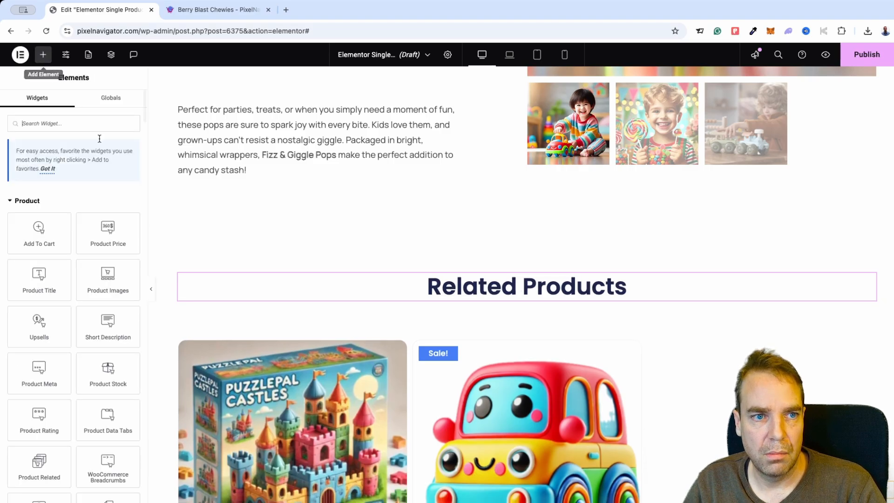
Publish the single product template with the display condition Include Products
scroll(862, 197, up, 10)
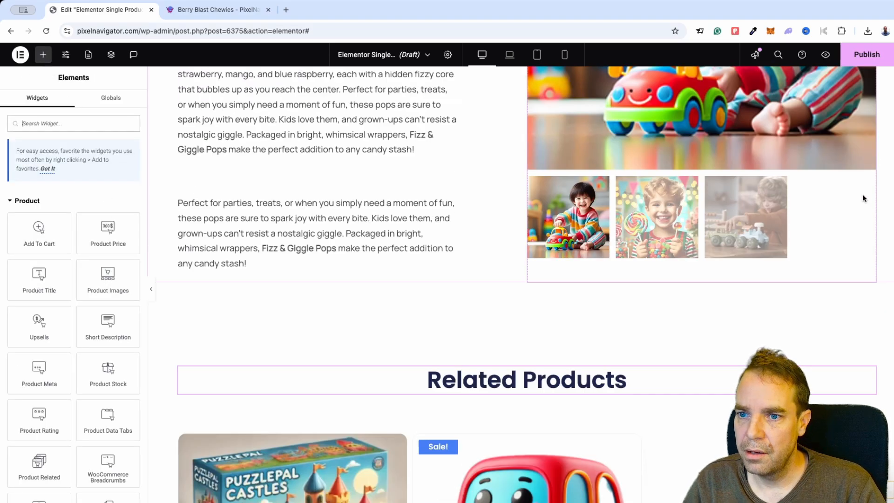
scroll(484, 214, up, 8)
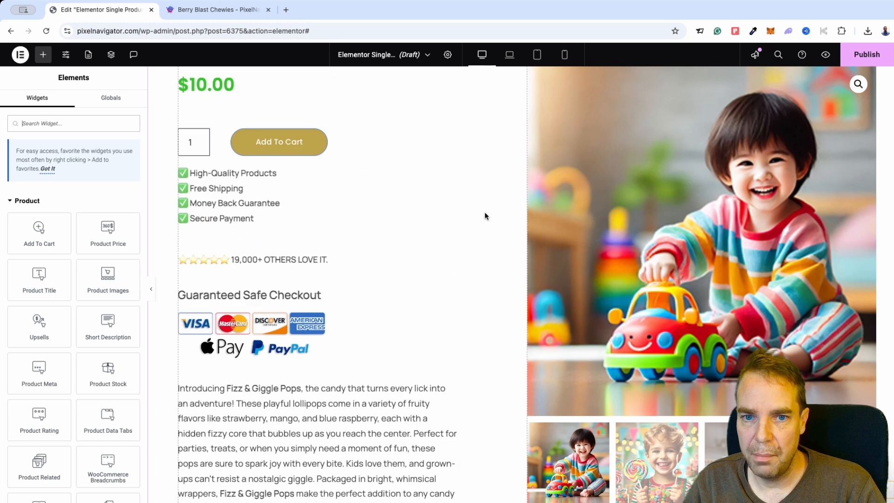
click(868, 56)
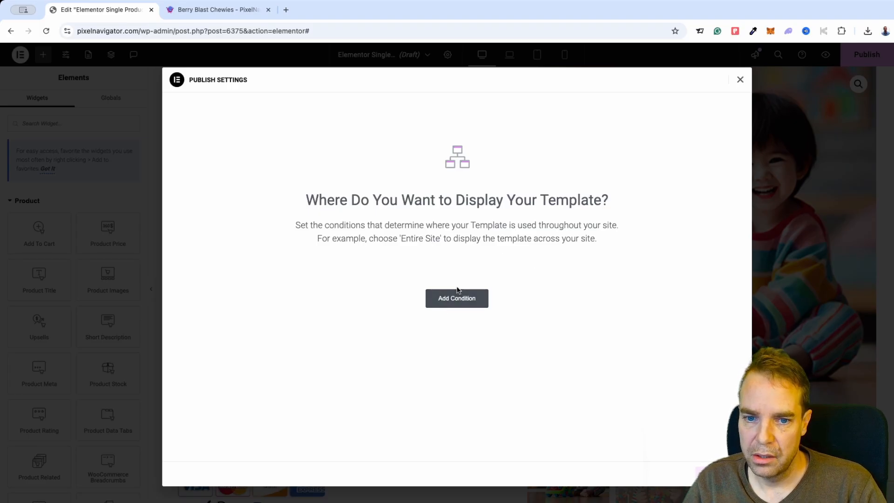
click(464, 306)
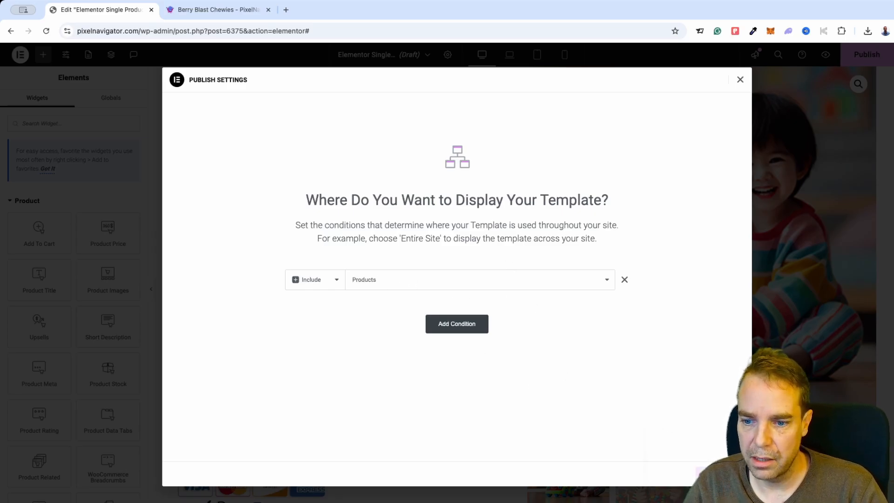
click(720, 473)
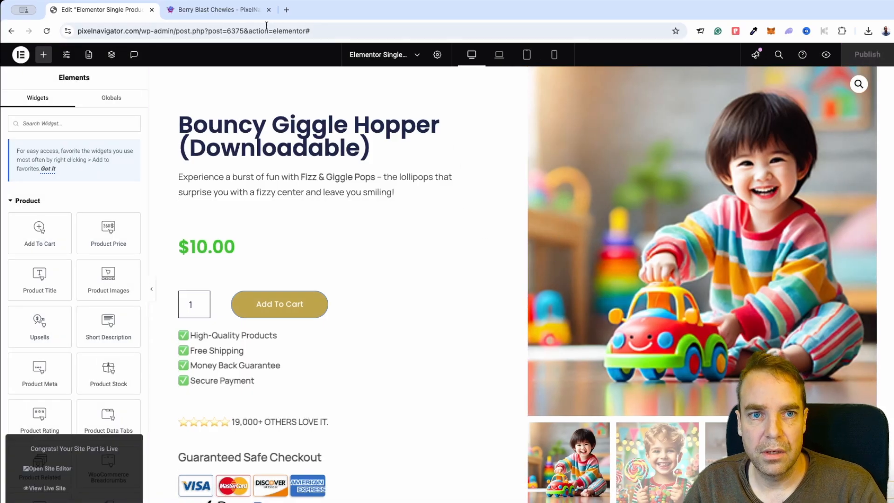
Reload the live Berry Blast Chewies product page and examine the published template's layout on it
click(219, 9)
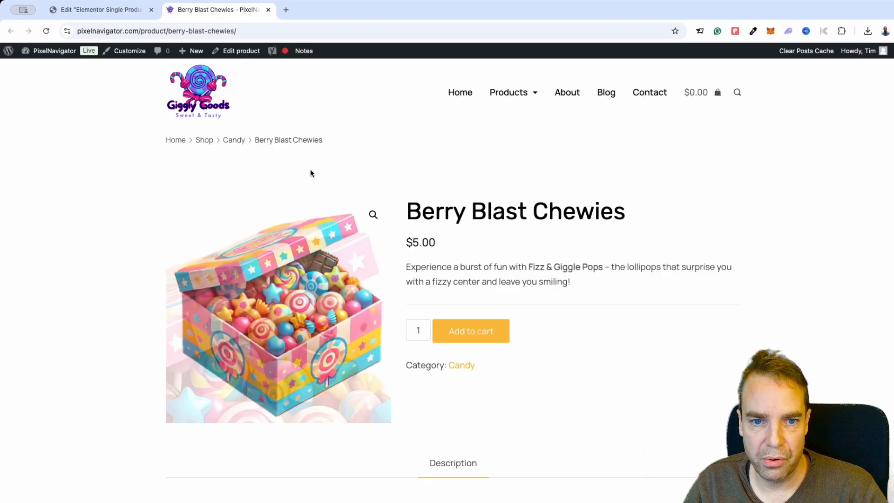
click(46, 31)
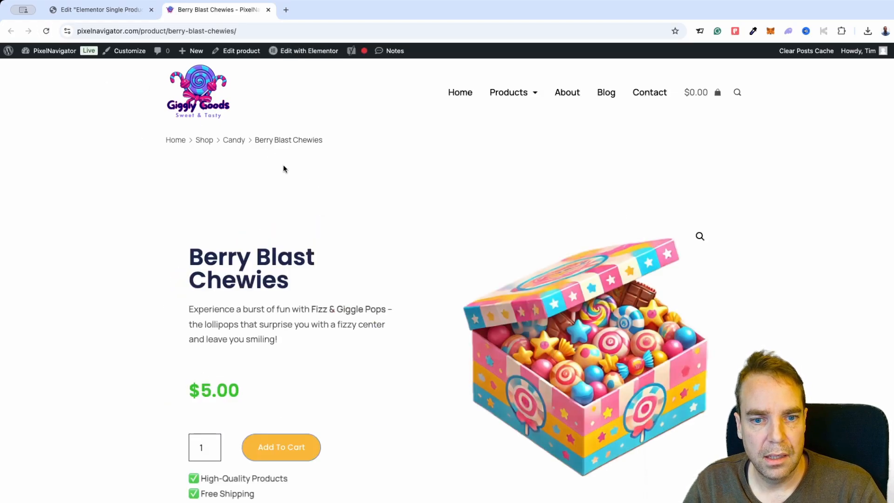
scroll(284, 164, down, 4)
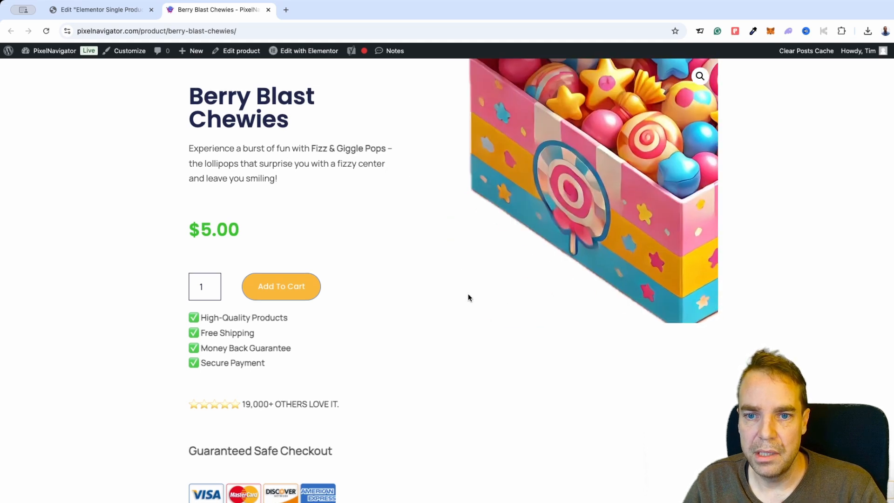
scroll(311, 200, up, 3)
scroll(261, 233, down, 1)
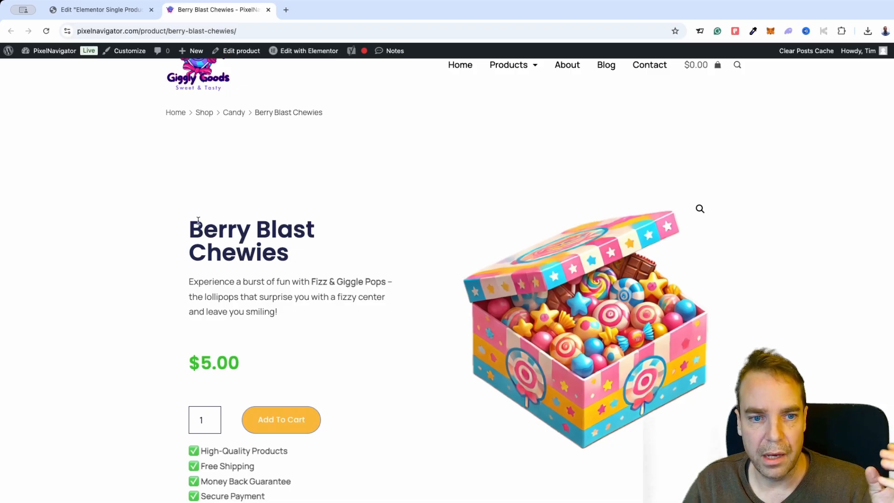
Compare the product title on the live Berry Blast Chewies page with the title in the Elementor template
drag(198, 221, 313, 254)
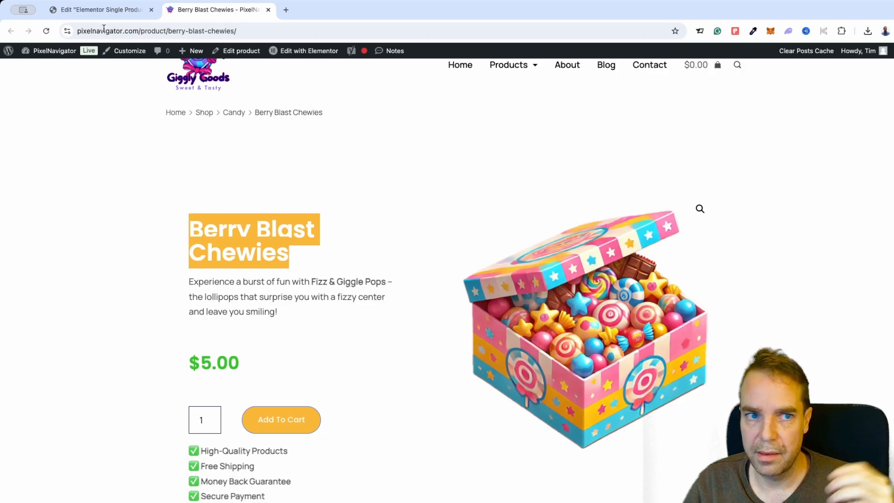
click(110, 10)
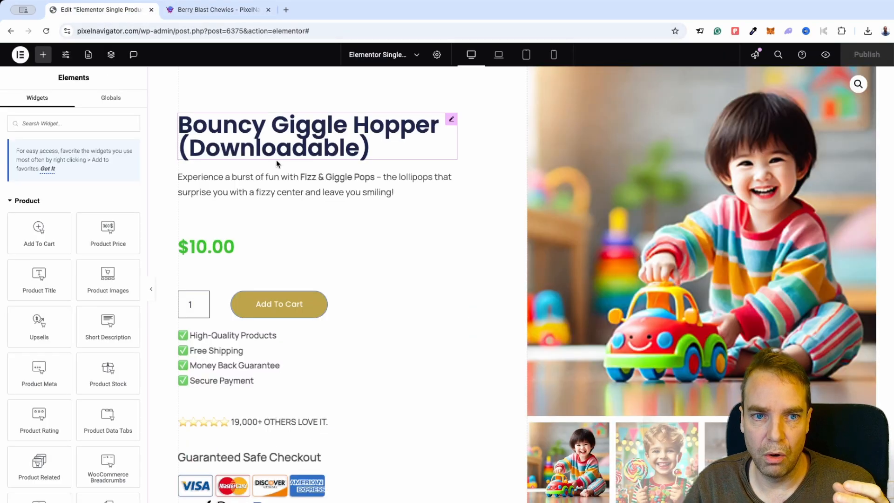
click(212, 11)
Examine how the product image behaves beside the long description on the live page, down to Related Products and back to the title
scroll(416, 189, down, 4)
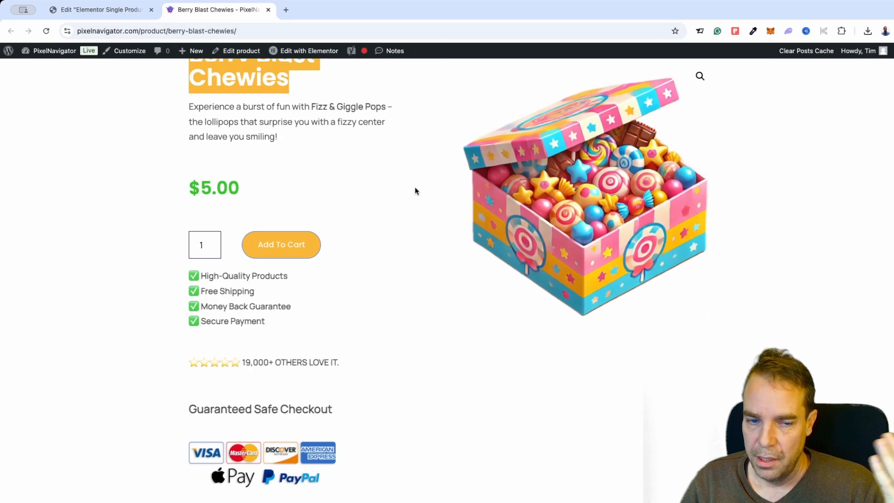
scroll(335, 124, down, 6)
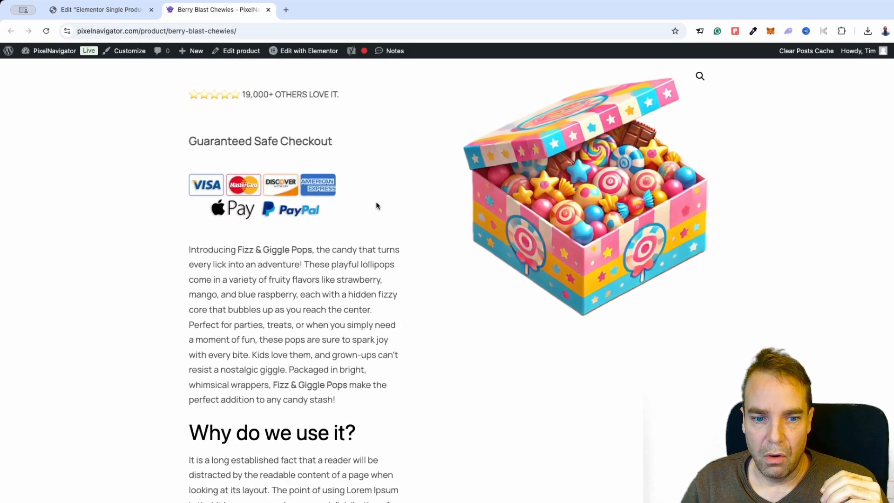
scroll(377, 206, down, 5)
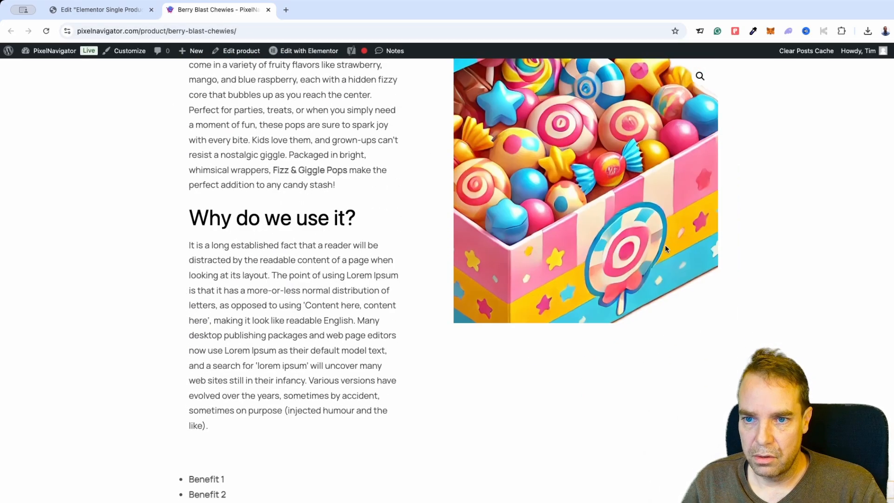
scroll(334, 285, down, 2)
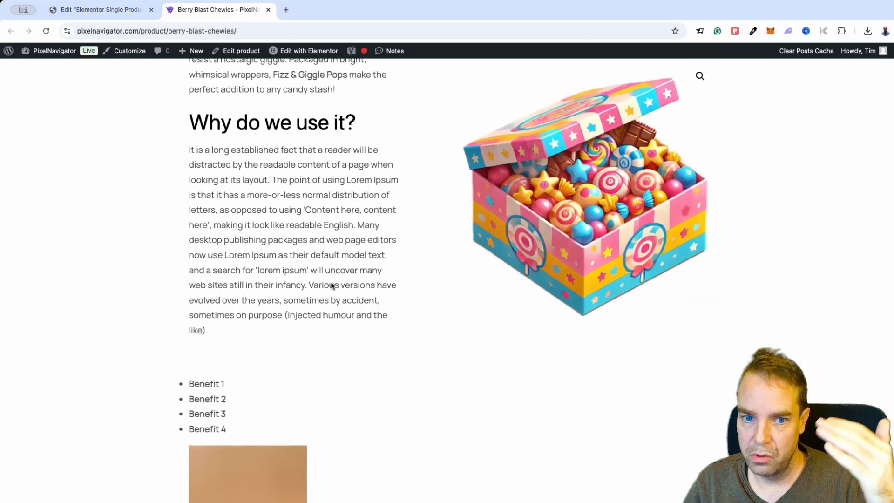
scroll(334, 285, down, 14)
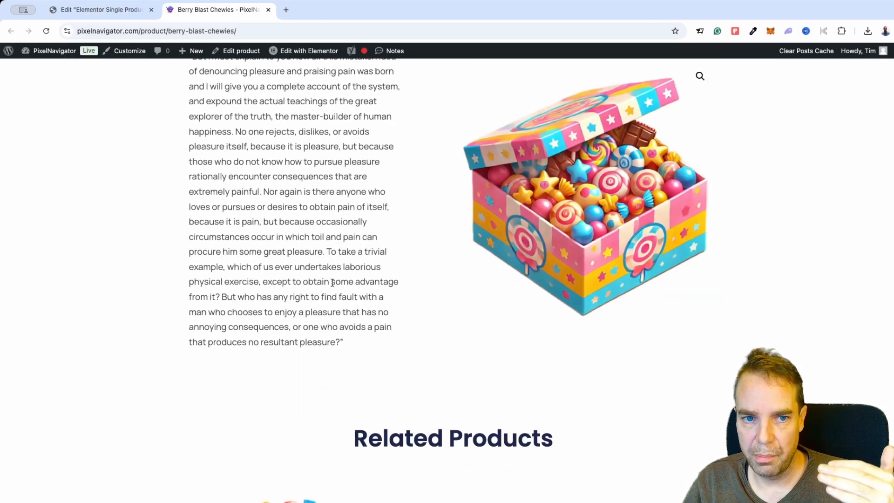
scroll(332, 283, down, 3)
scroll(485, 277, up, 3)
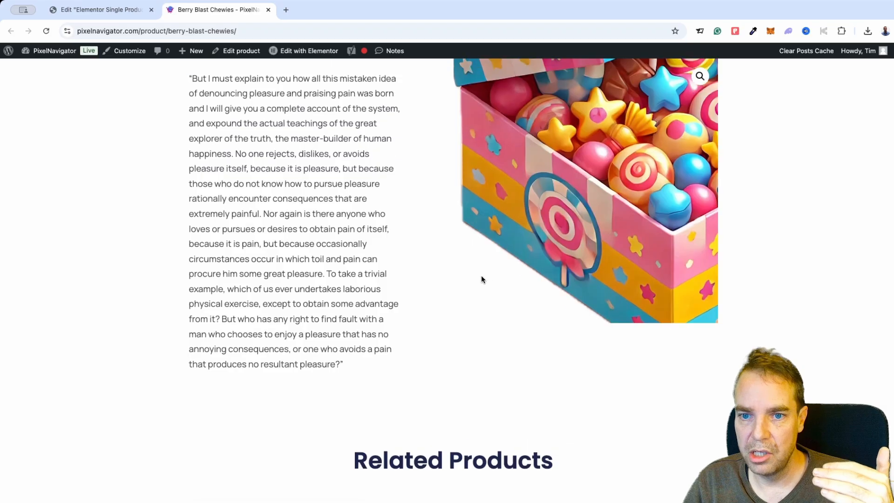
scroll(412, 289, up, 9)
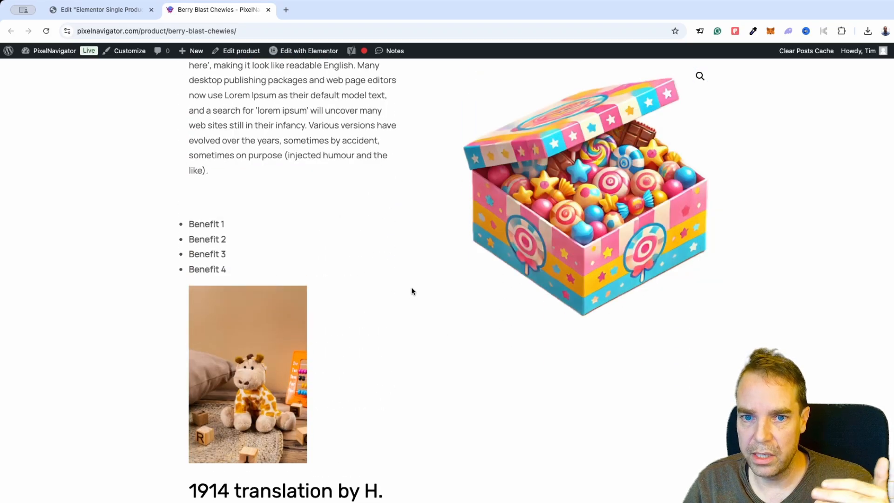
scroll(412, 292, up, 2)
scroll(412, 292, up, 3)
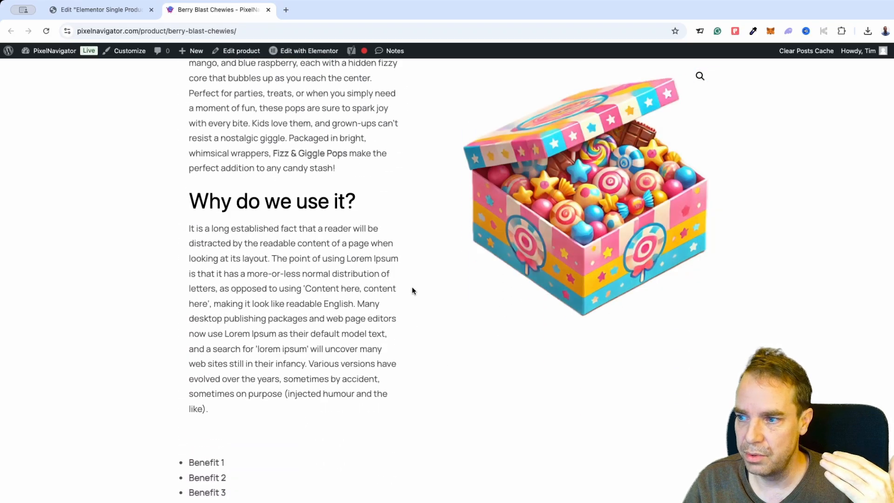
scroll(412, 288, up, 10)
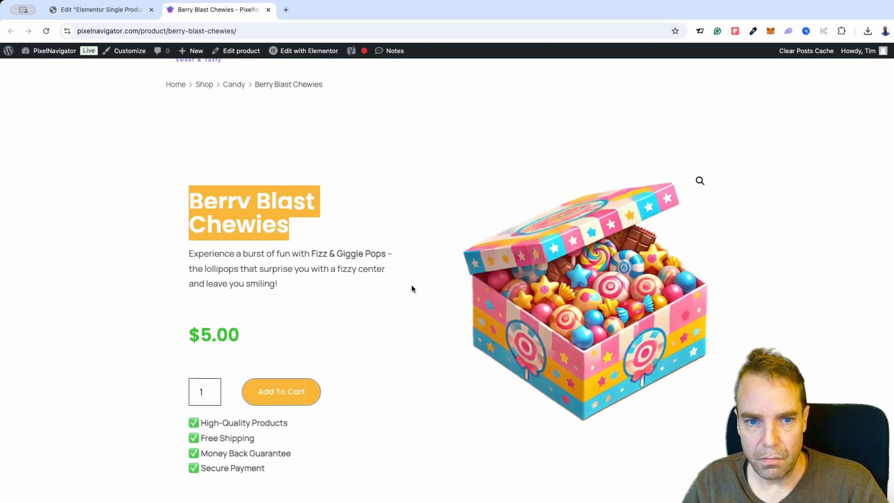
click(324, 252)
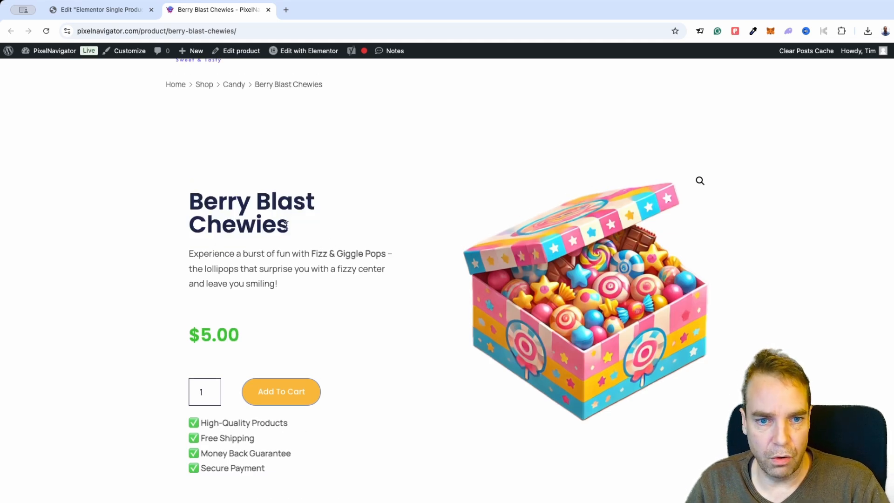
scroll(310, 250, up, 2)
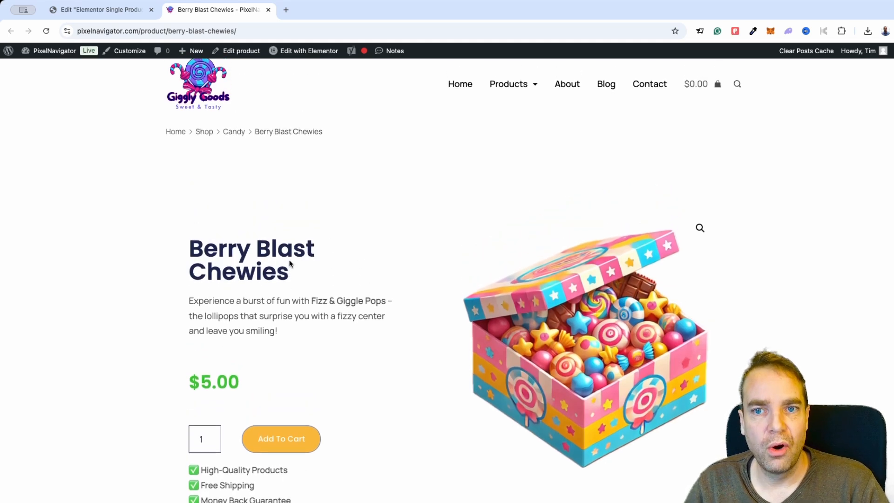
Review the live page's upper product details, from the safe checkout badges back to the highlighted title and short description
scroll(291, 265, down, 5)
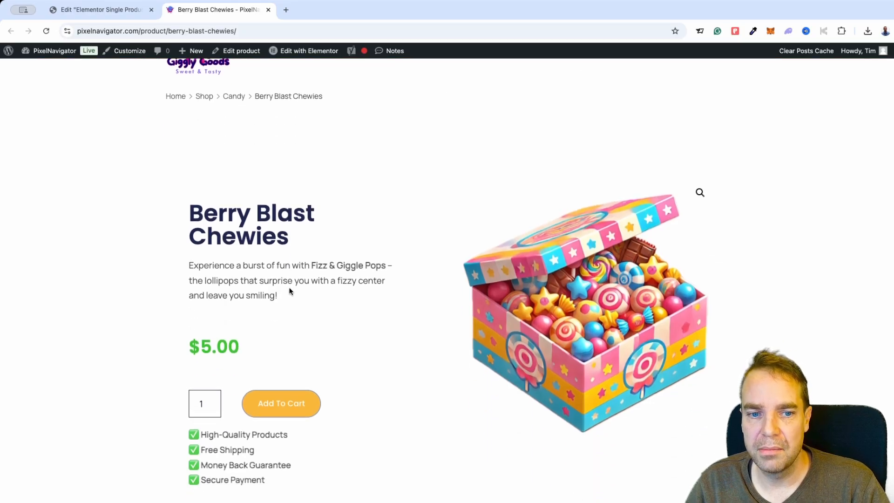
scroll(288, 290, down, 2)
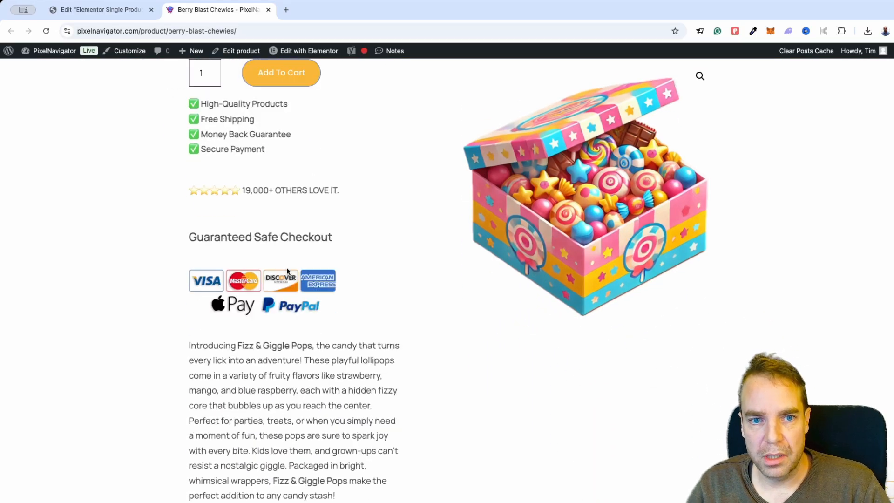
scroll(299, 261, up, 5)
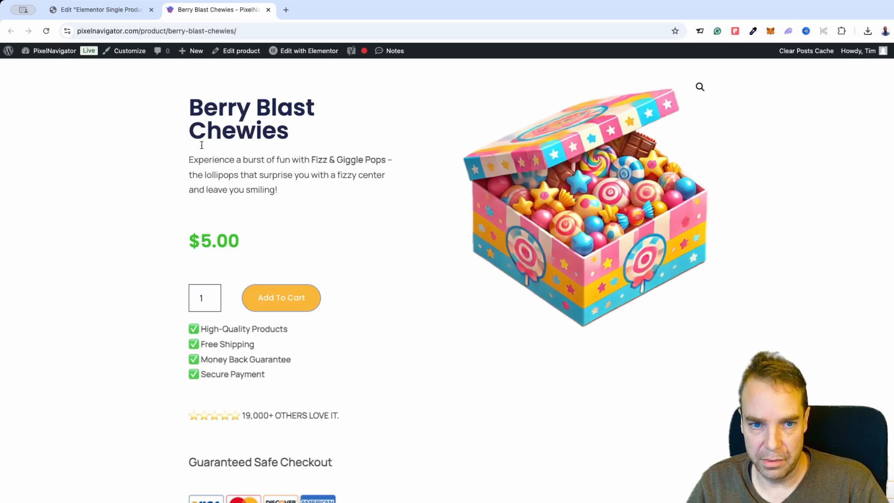
drag(193, 109, 371, 220)
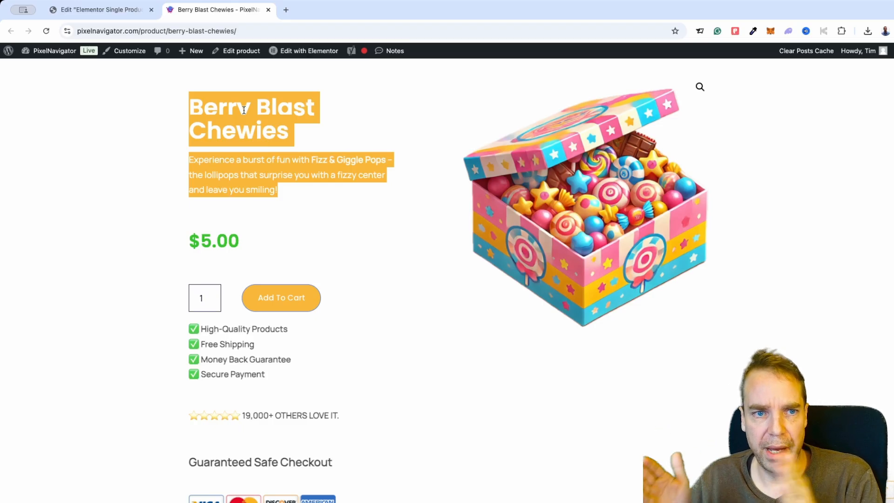
Return to the Elementor template and open the layout settings of the container holding the product title, description and price
click(68, 10)
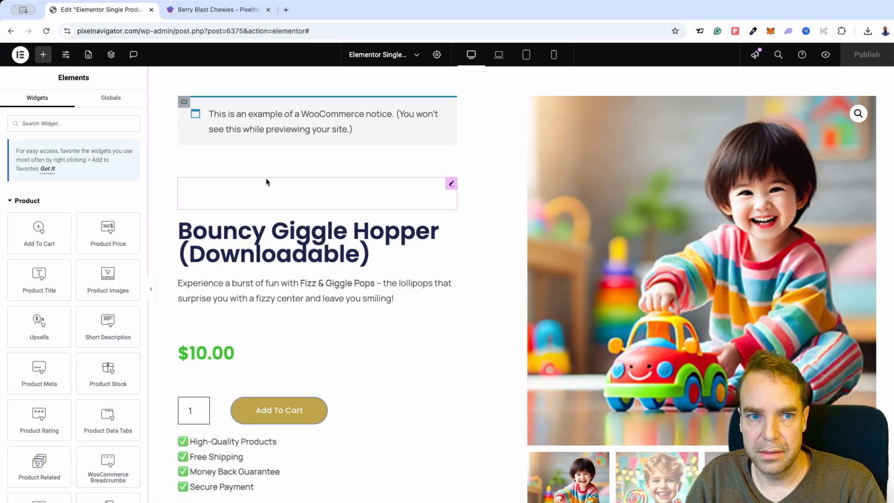
scroll(268, 180, up, 3)
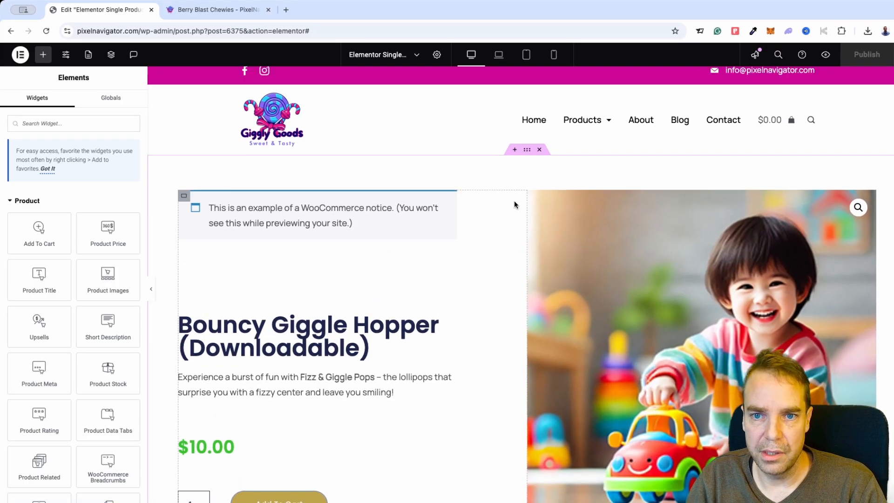
click(185, 197)
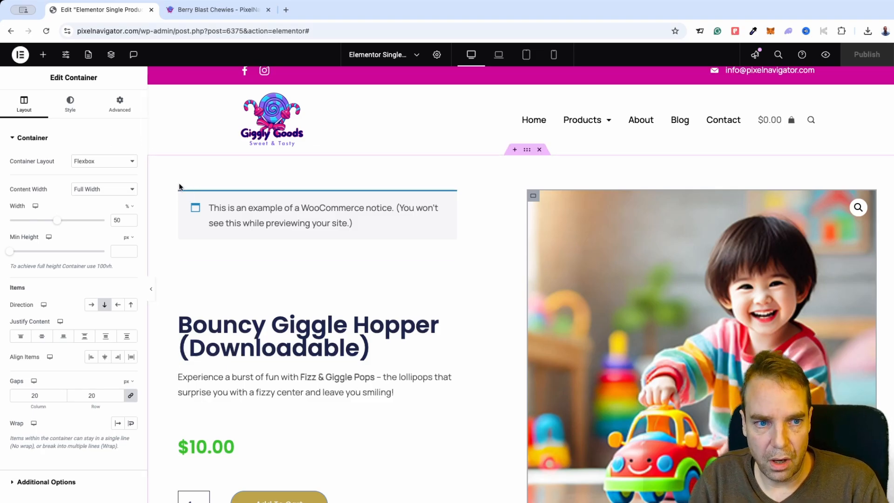
Recheck the live Berry Blast Chewies page, comparing the product details column with the product image through the benefits list
click(189, 9)
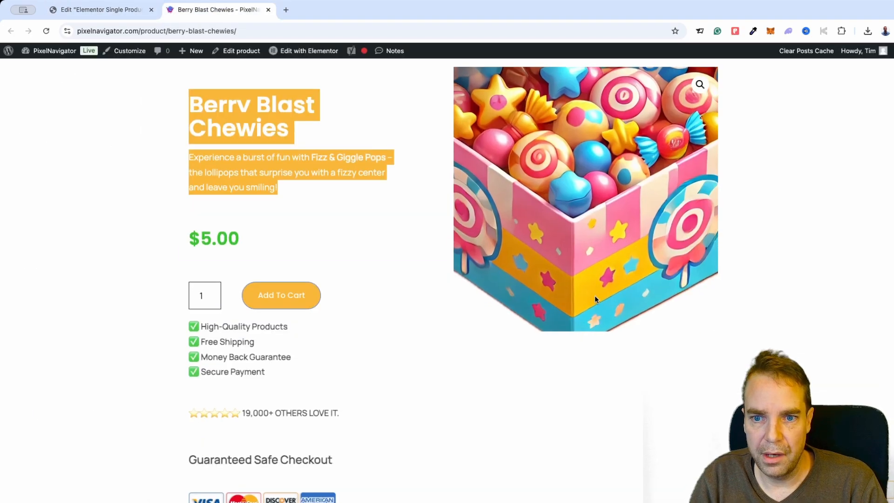
scroll(413, 295, down, 12)
scroll(413, 297, down, 4)
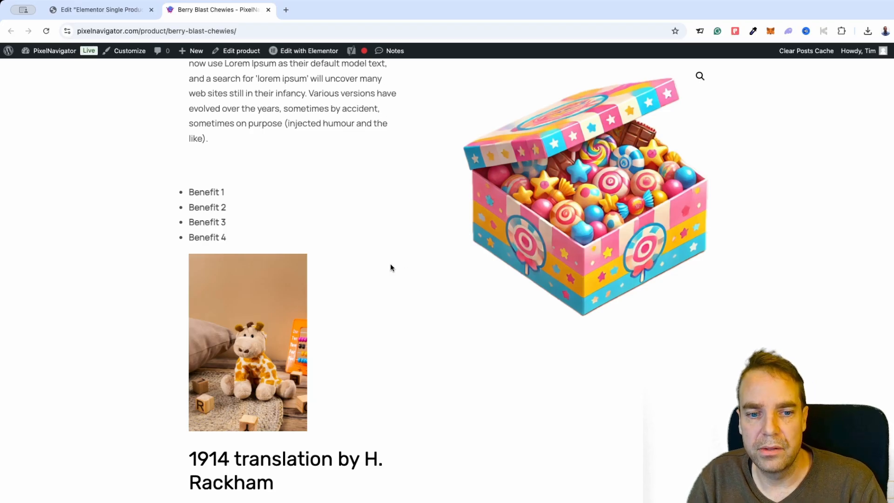
scroll(393, 261, up, 13)
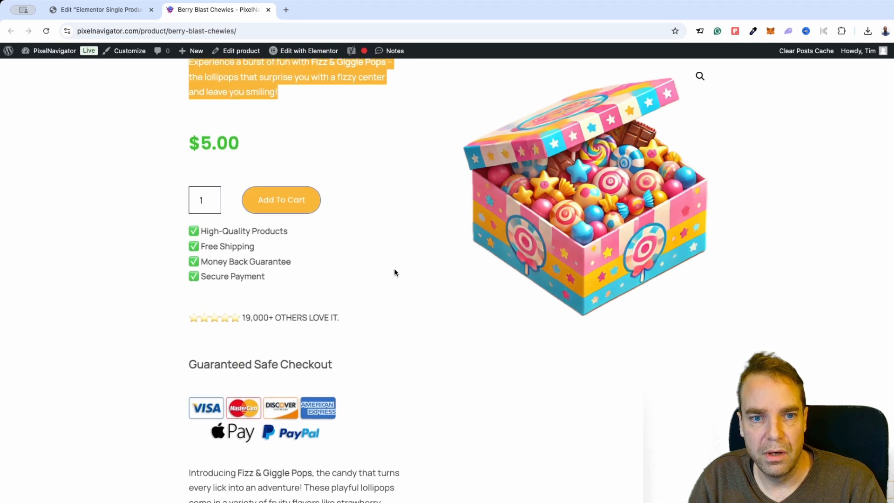
scroll(394, 269, up, 4)
click(357, 231)
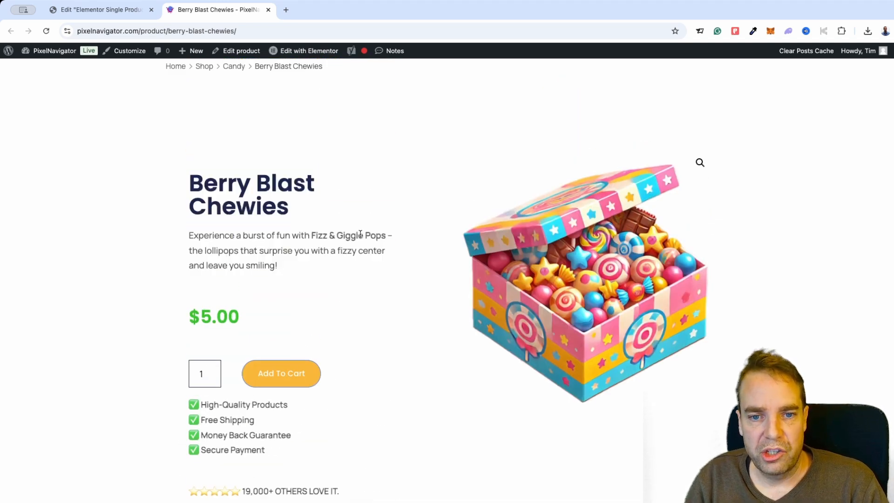